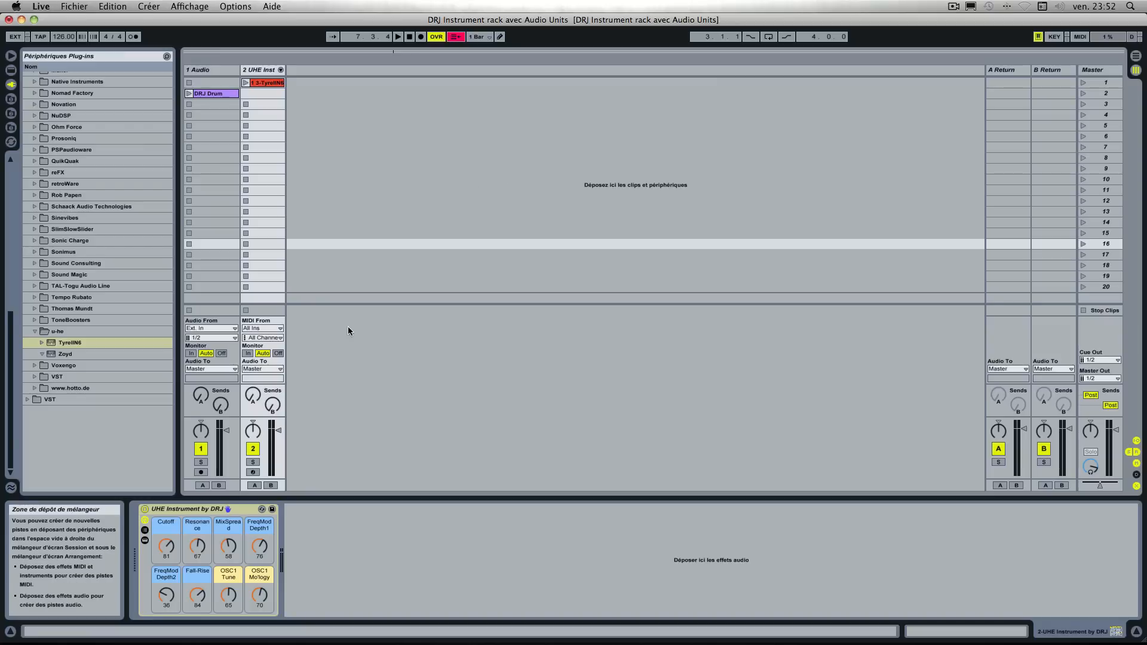
Inspect the UHE Inst rack's chains, view the Tyrell Nexus 6 and Zoyd web pages in Chrome, and return to Live with the chains folded
left_click(281, 70)
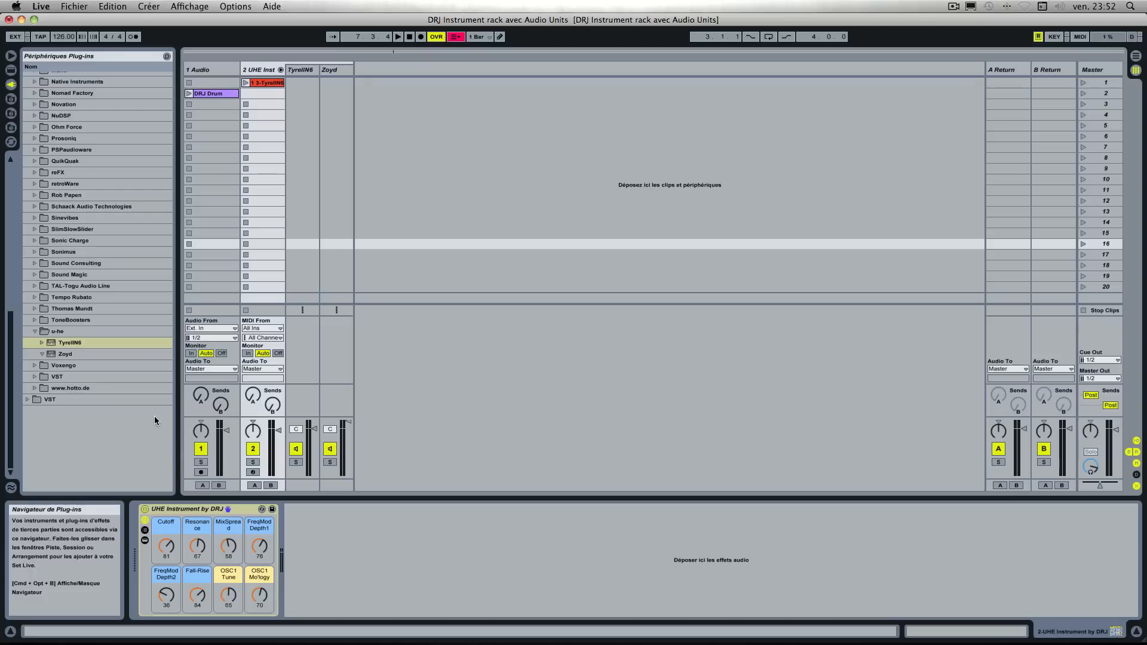
key("super+Tab")
key("super+Tab")
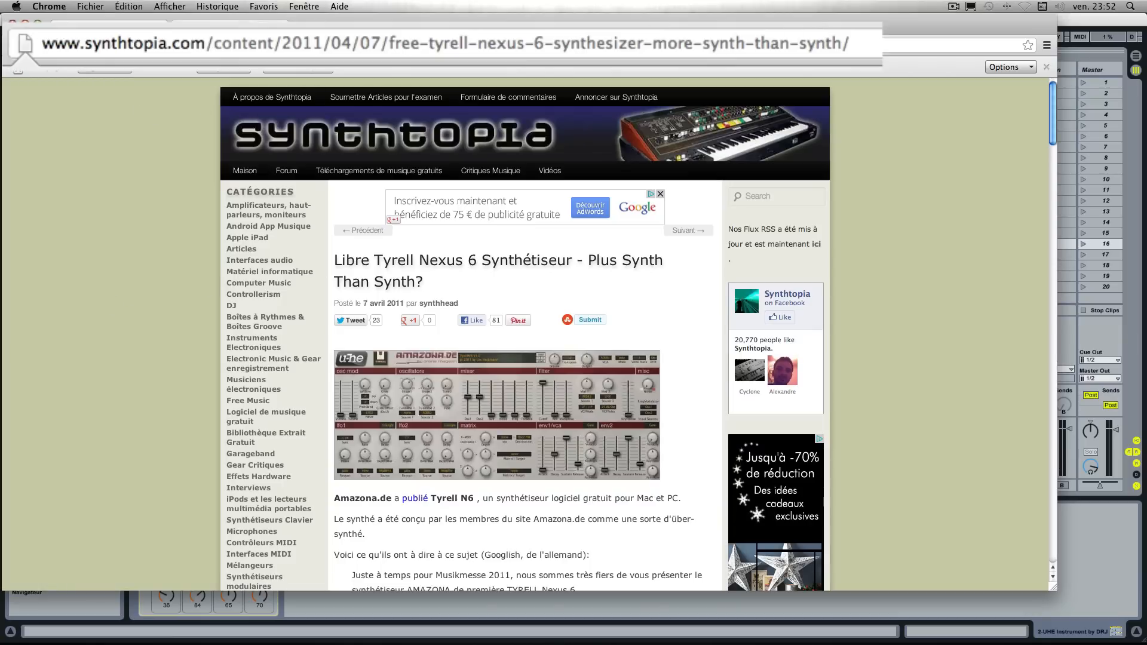
left_click(224, 28)
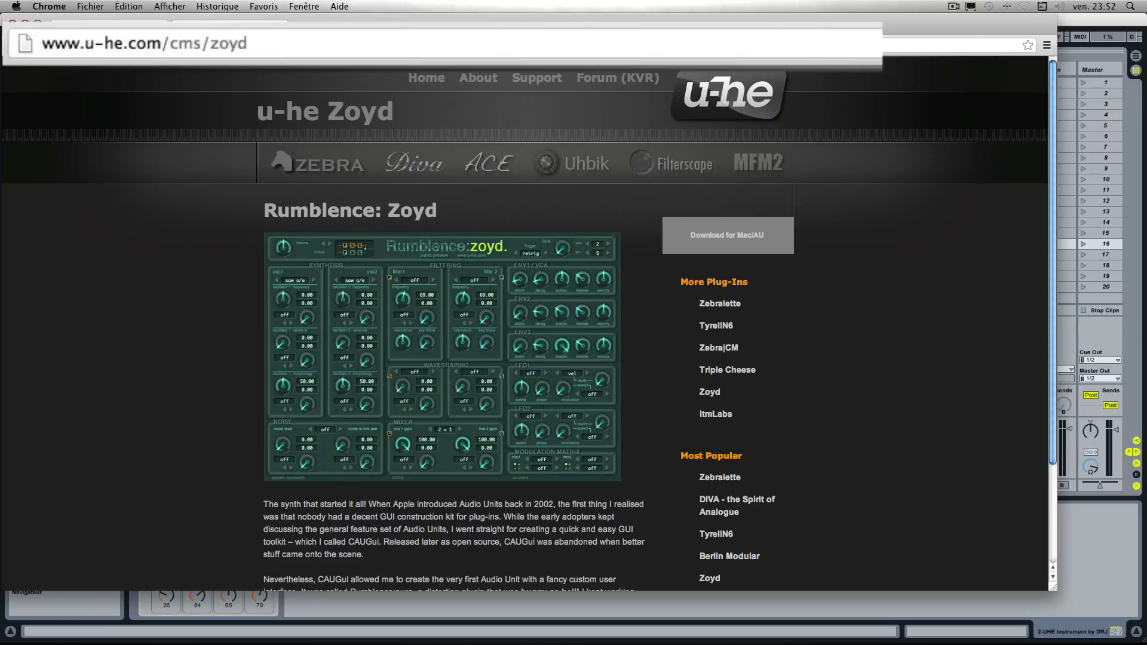
key("super+Tab")
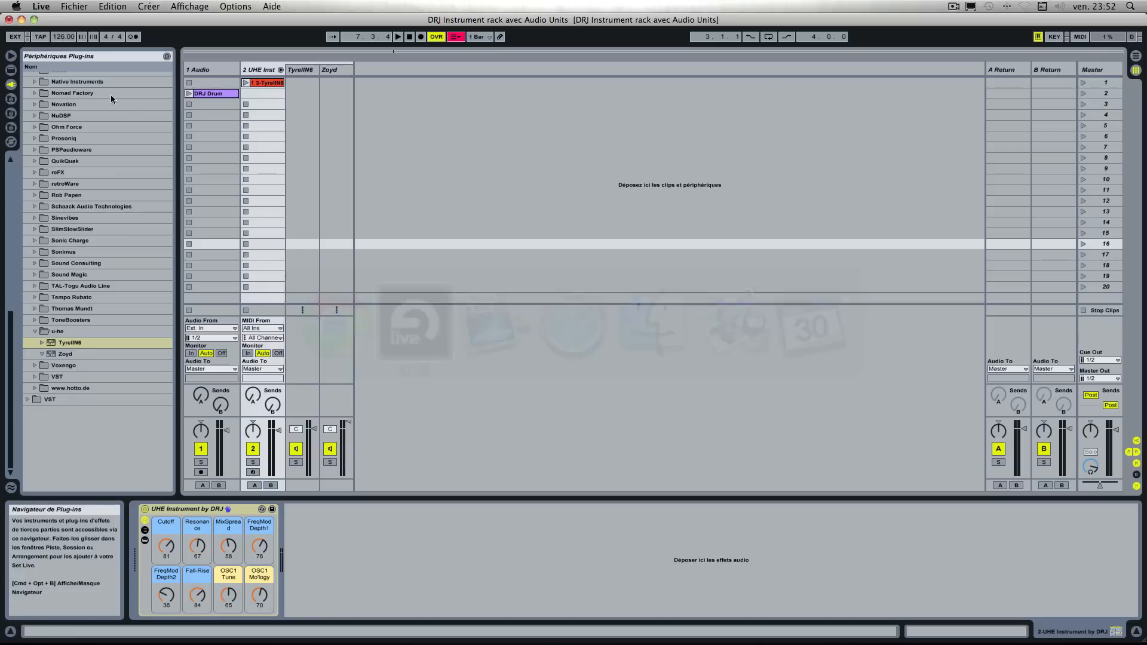
left_click(280, 70)
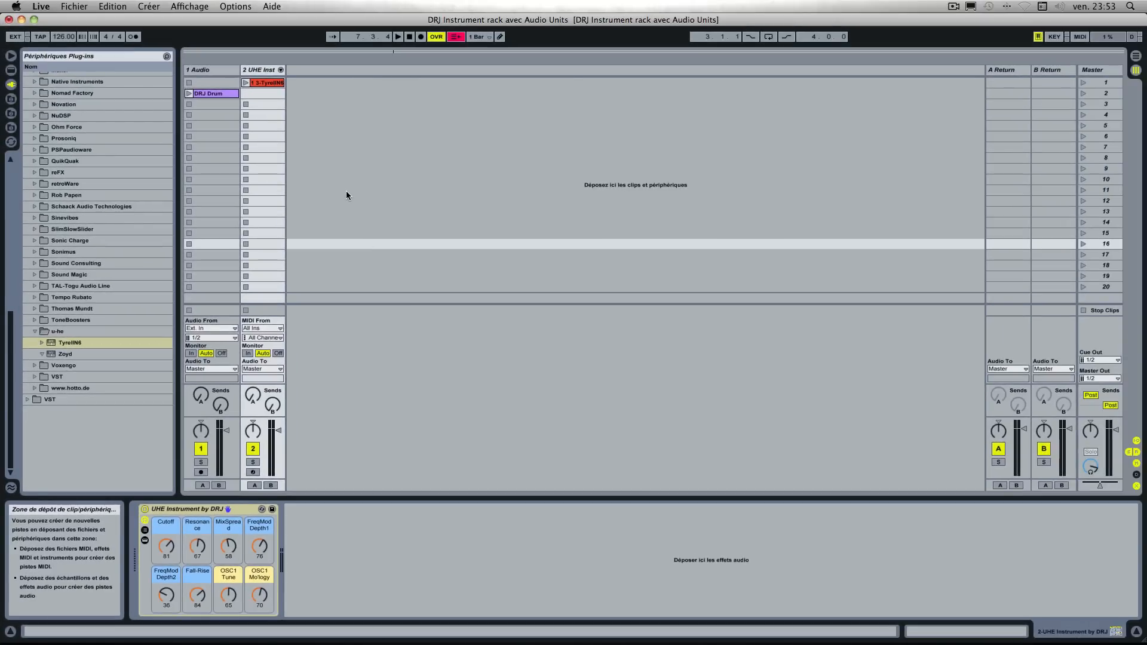
Load TyrellN6 on a new MIDI track, move the clip from the UHE Inst track into its first slot, and display only its used notes
left_click_drag(66, 344, 371, 203)
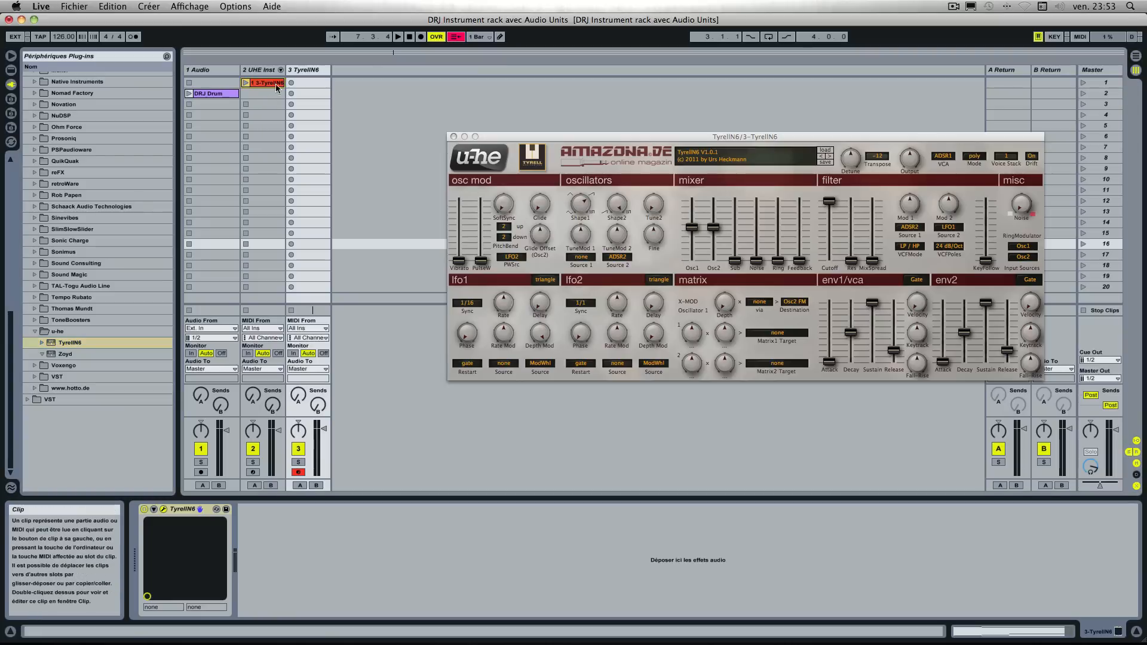
left_click_drag(266, 83, 307, 85)
double_click(312, 84)
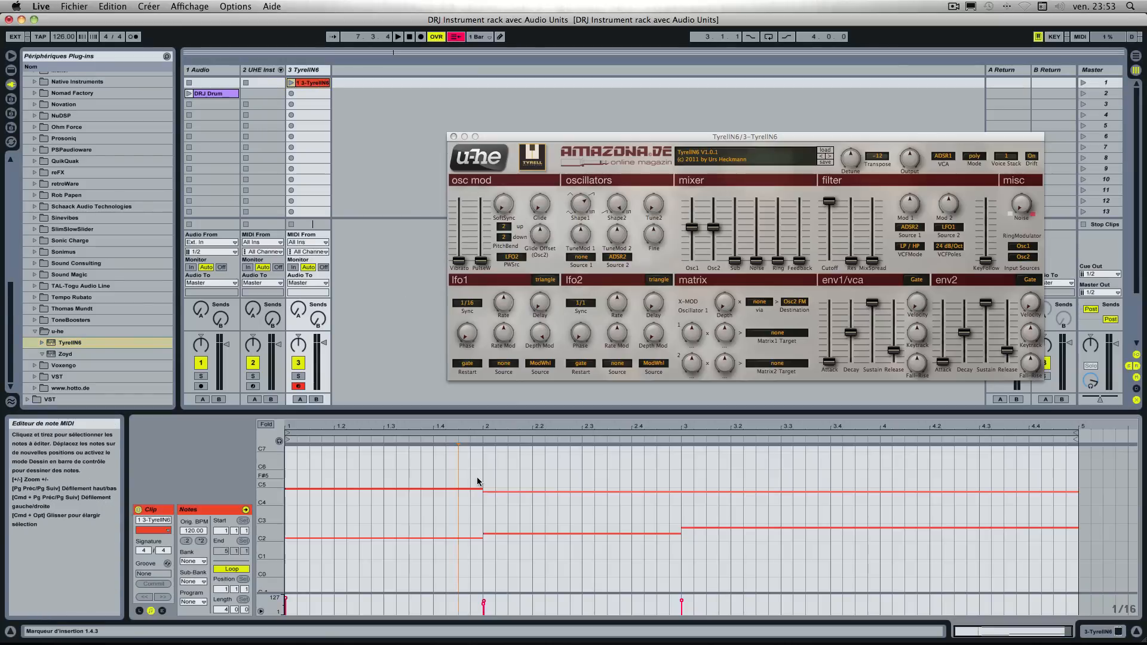
left_click(266, 425)
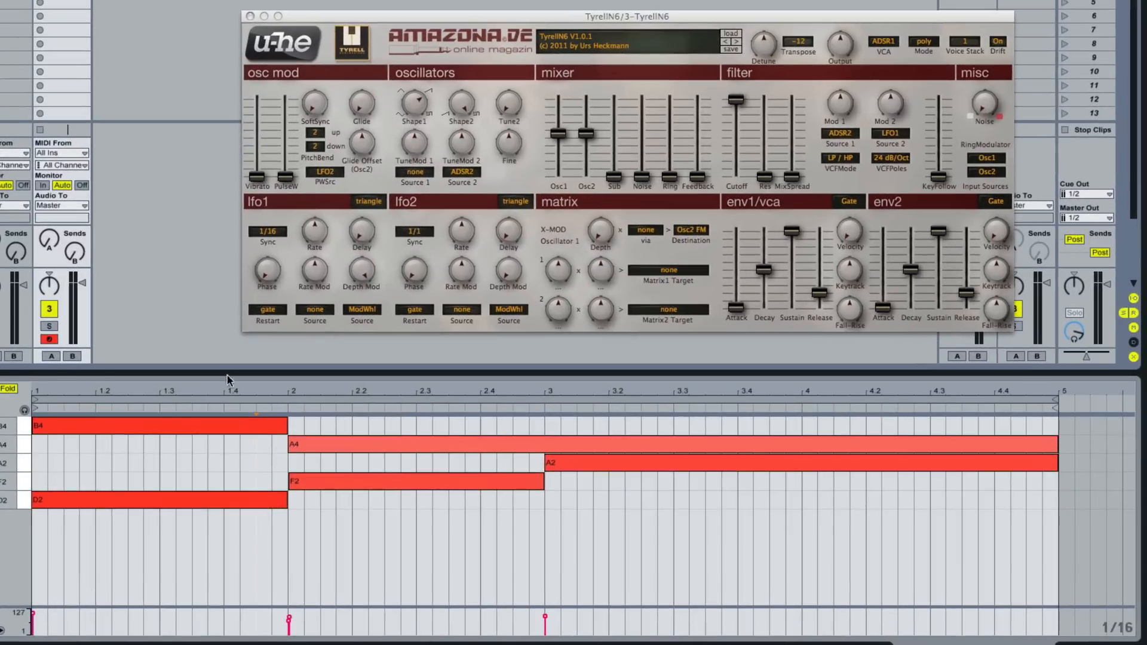
Load the Subz Drop Wob preset from the Various folder in TyrellN6 and close the preset browser
left_click(730, 38)
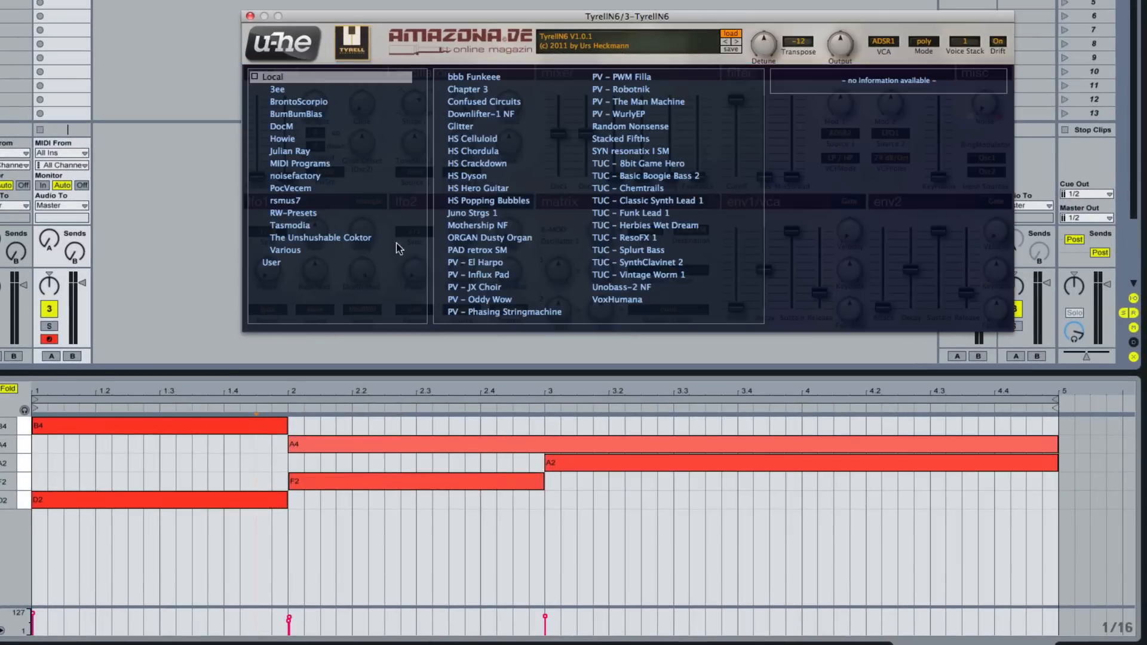
left_click(296, 254)
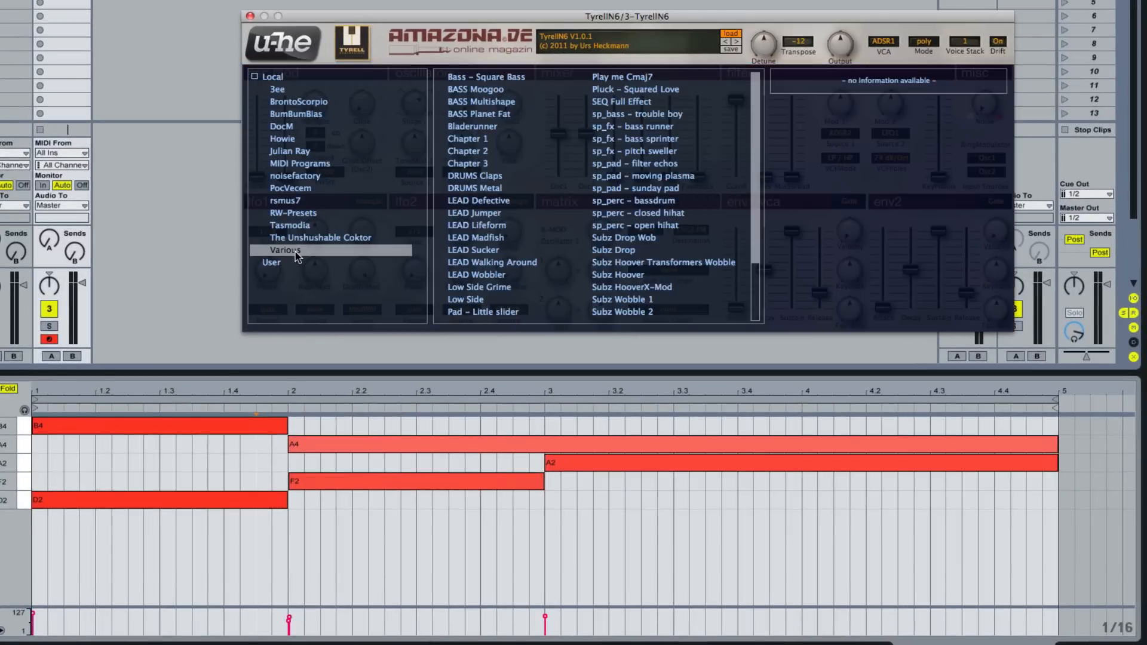
left_click(629, 238)
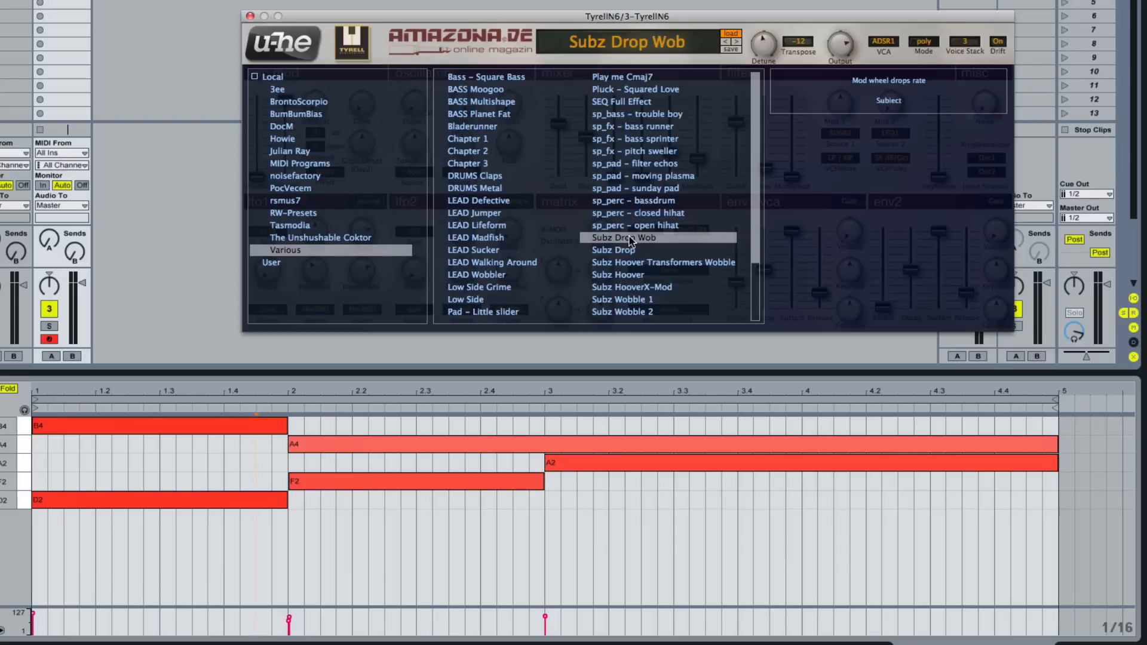
left_click(735, 37)
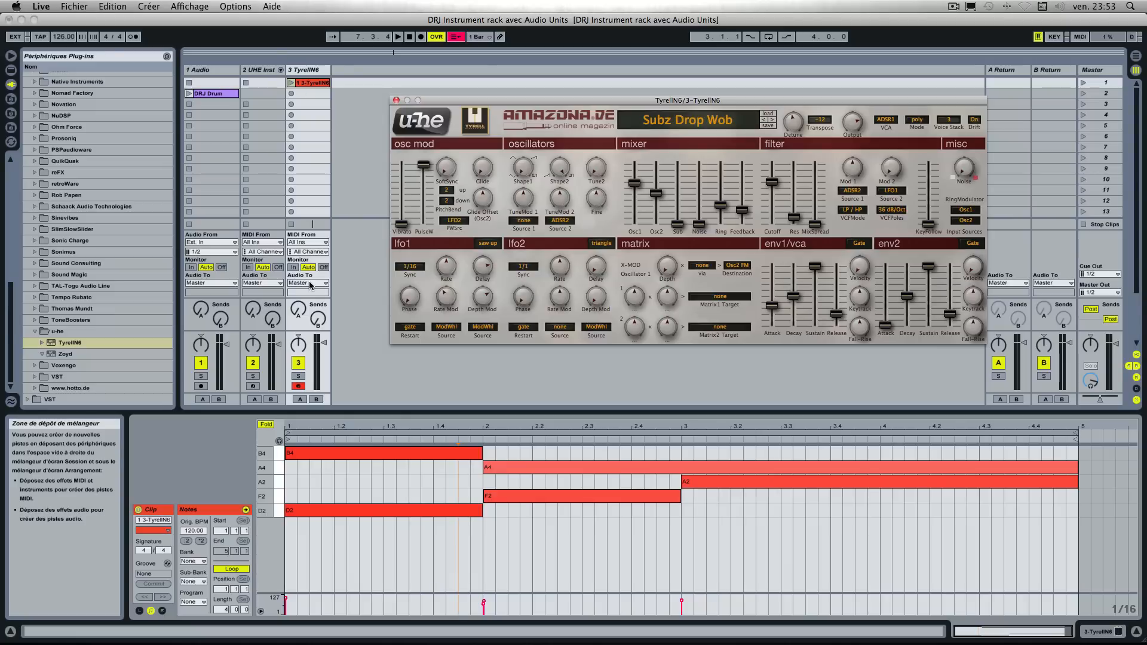
Disarm the TyrellN6 track and launch its MIDI clip to hear the preset
left_click(296, 386)
left_click(291, 83)
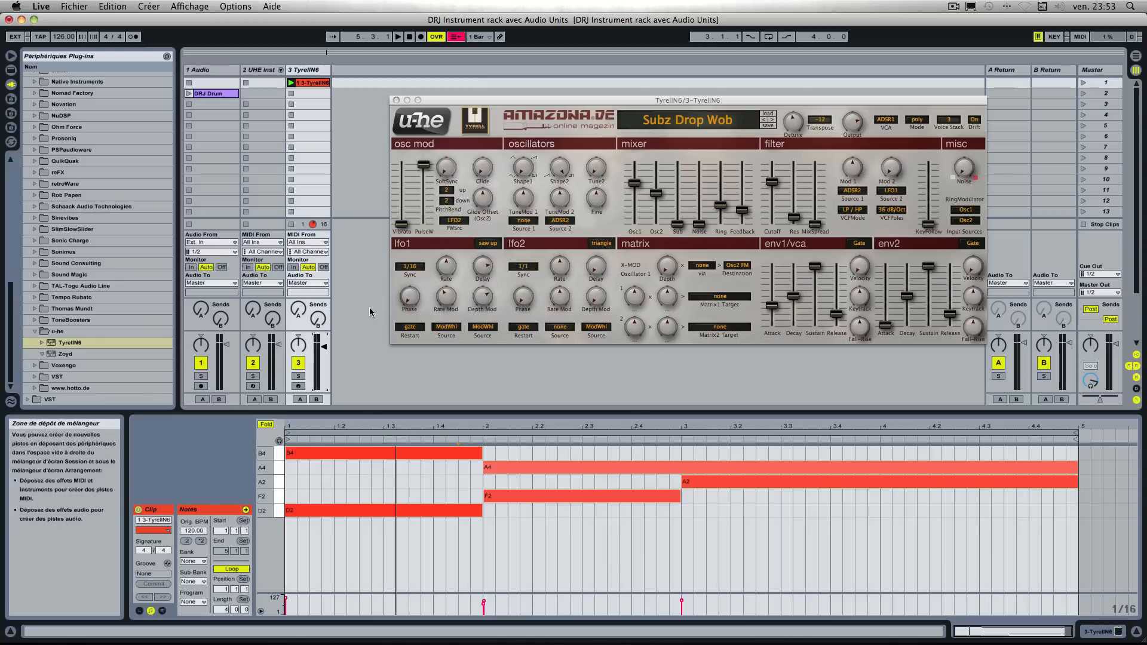
Configure the TyrellN6 device to expose Cutoff, Resonance, MixSpread, FreqModSrc1, FreqModDepth1, FreqModDepth2 and the env2 Fall-Rise parameters
left_click(314, 73)
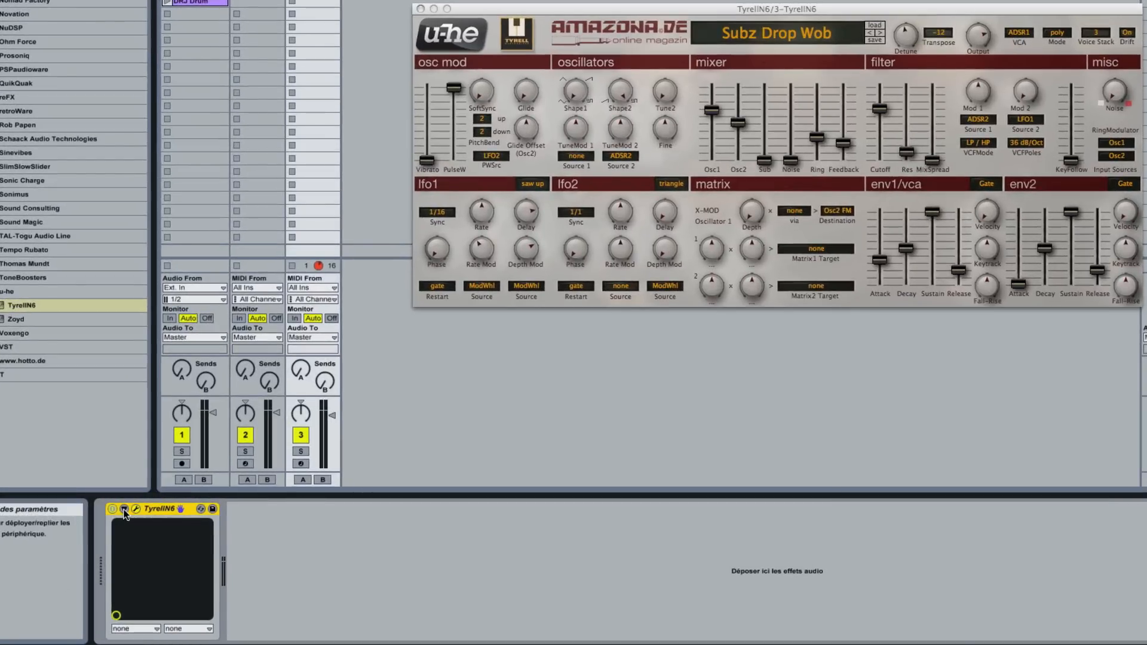
left_click(125, 511)
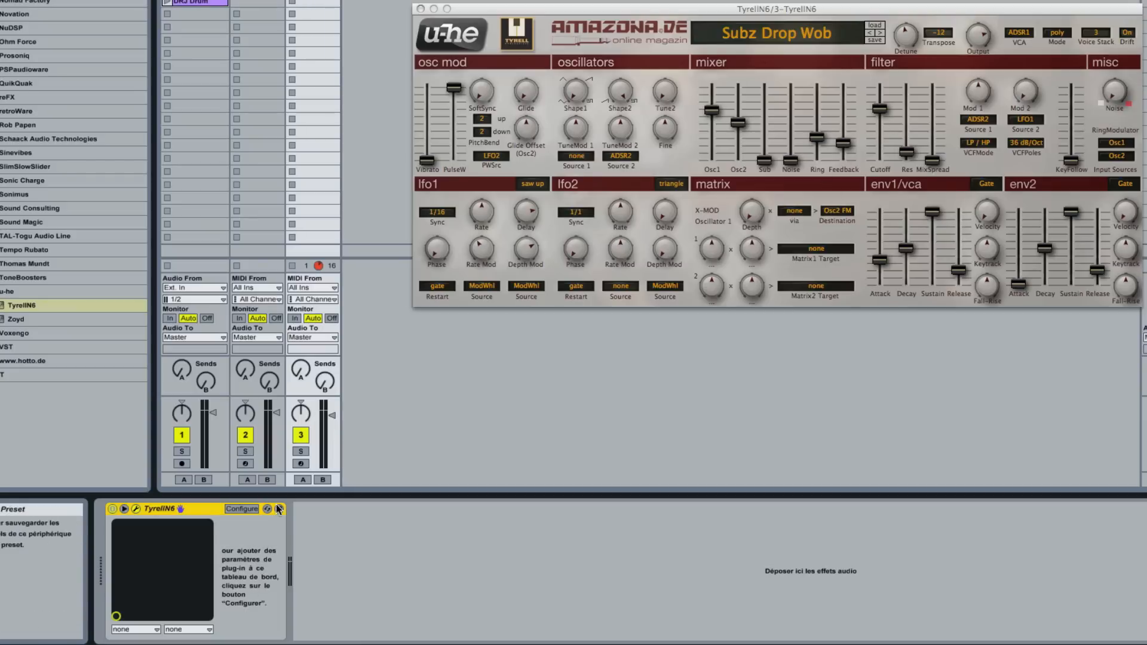
left_click(252, 511)
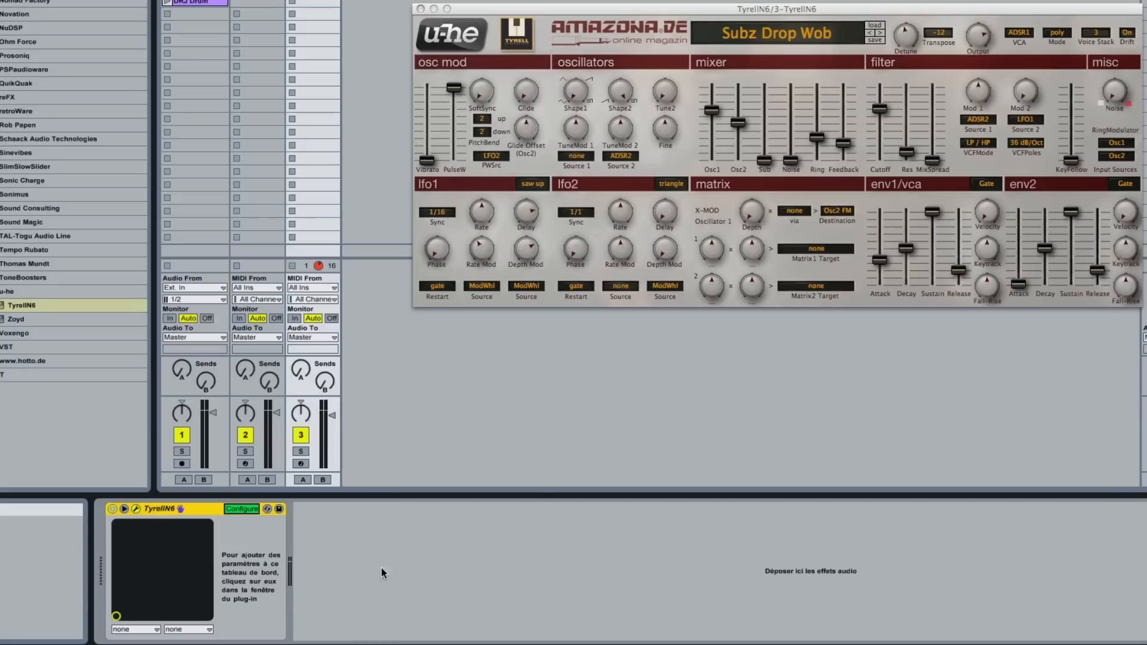
left_click(881, 111)
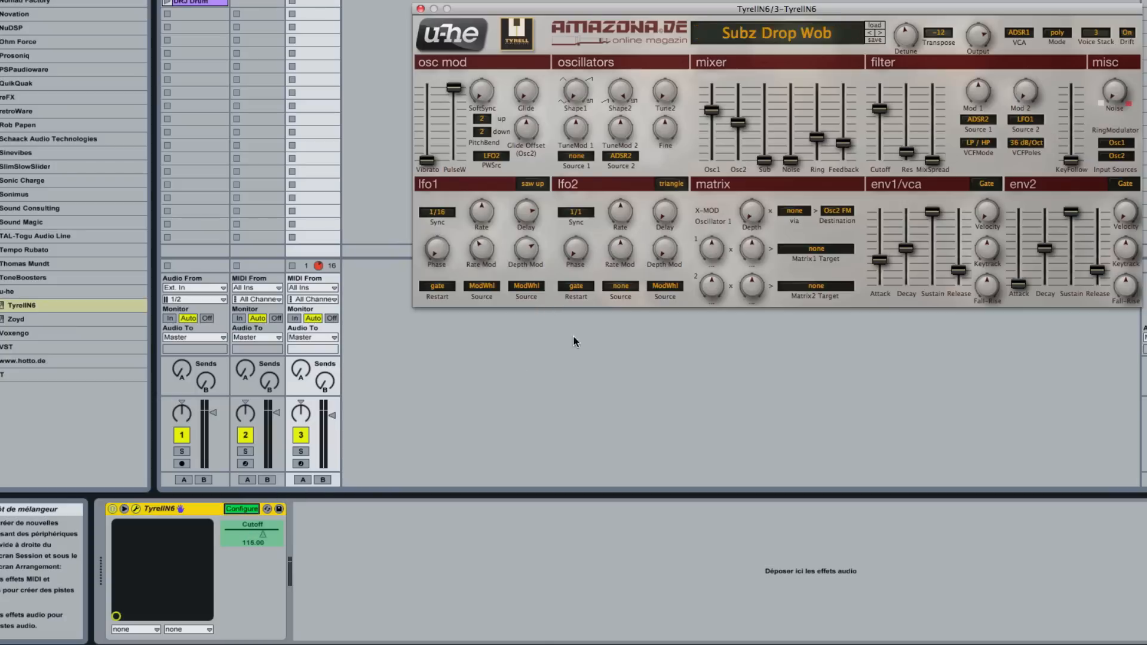
left_click(908, 155)
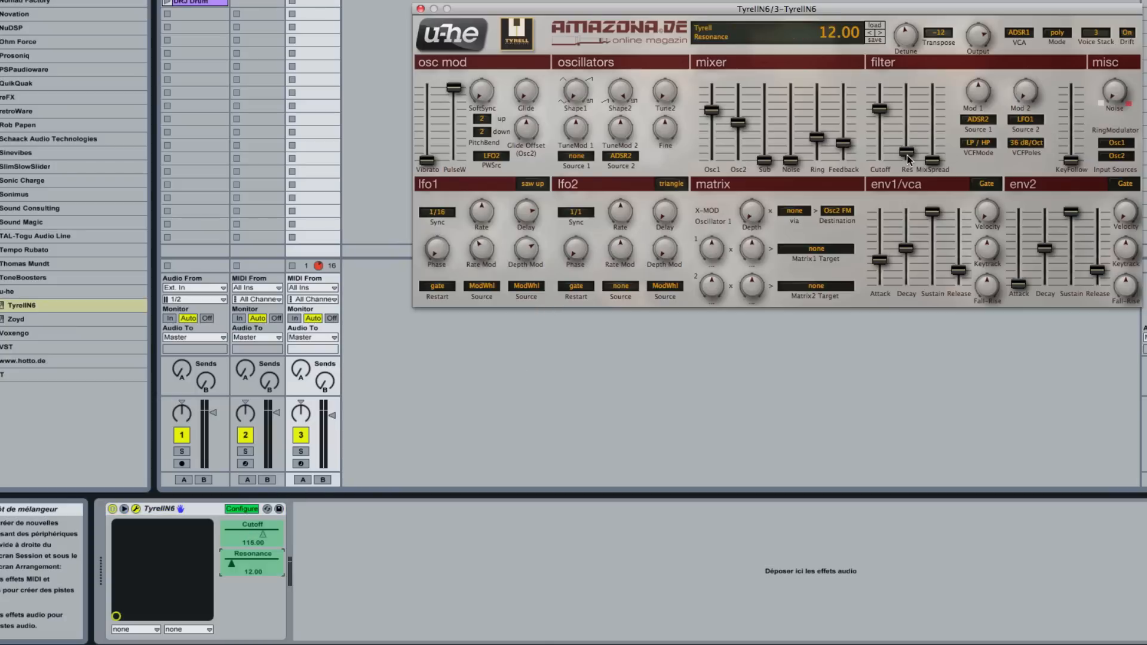
left_click(937, 161)
left_click(991, 120)
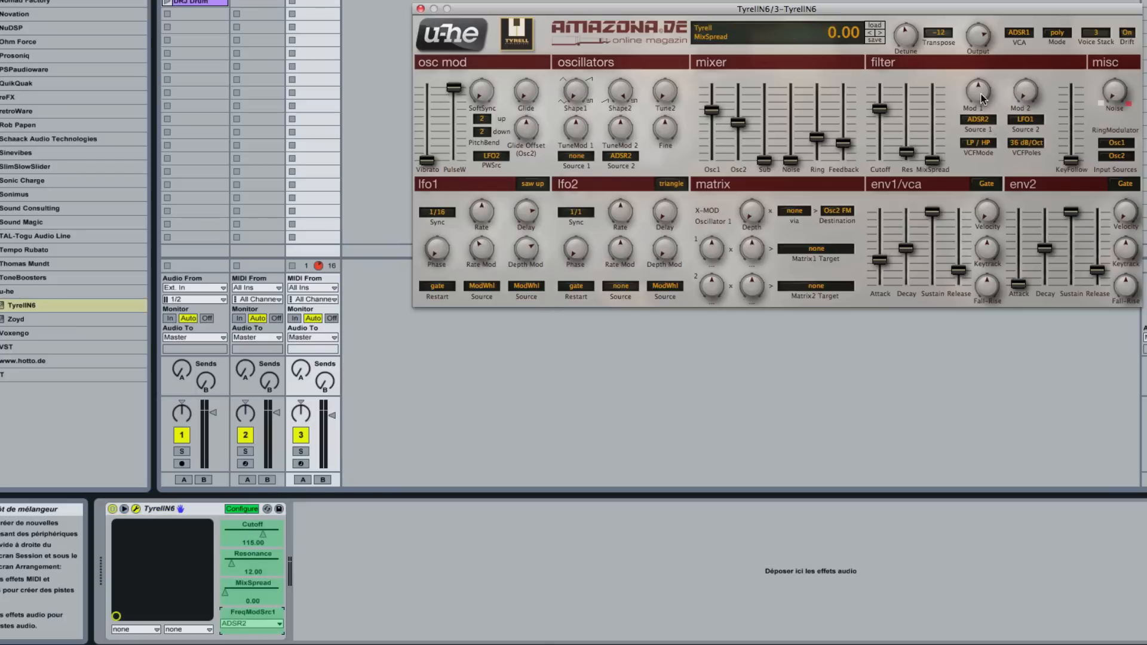
left_click(981, 96)
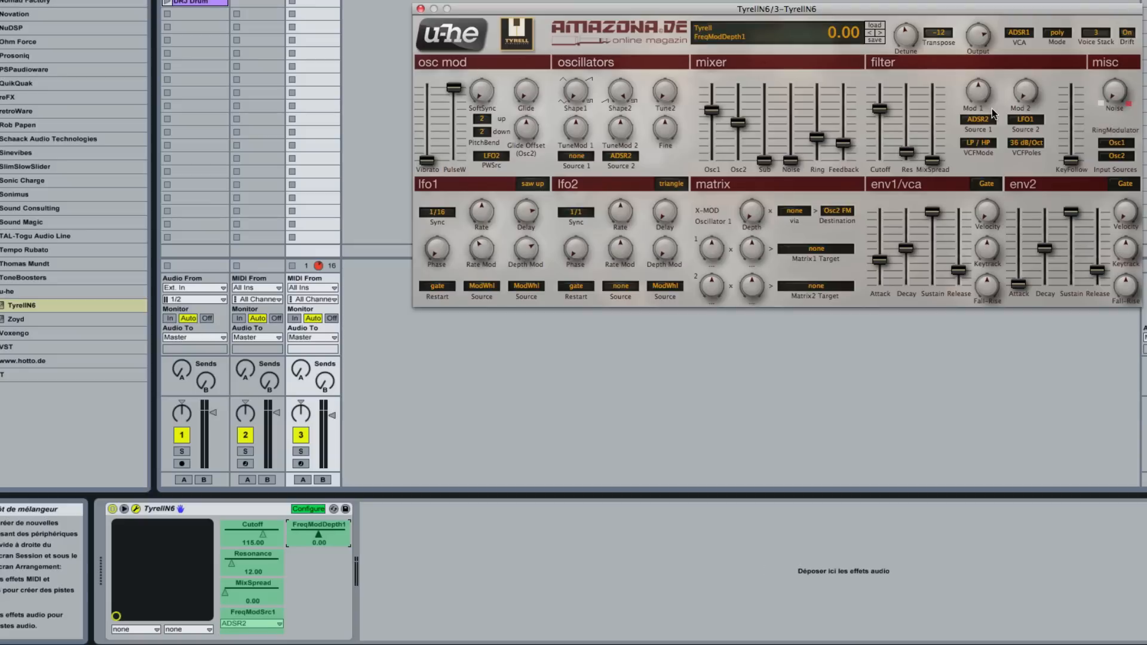
left_click(1027, 98)
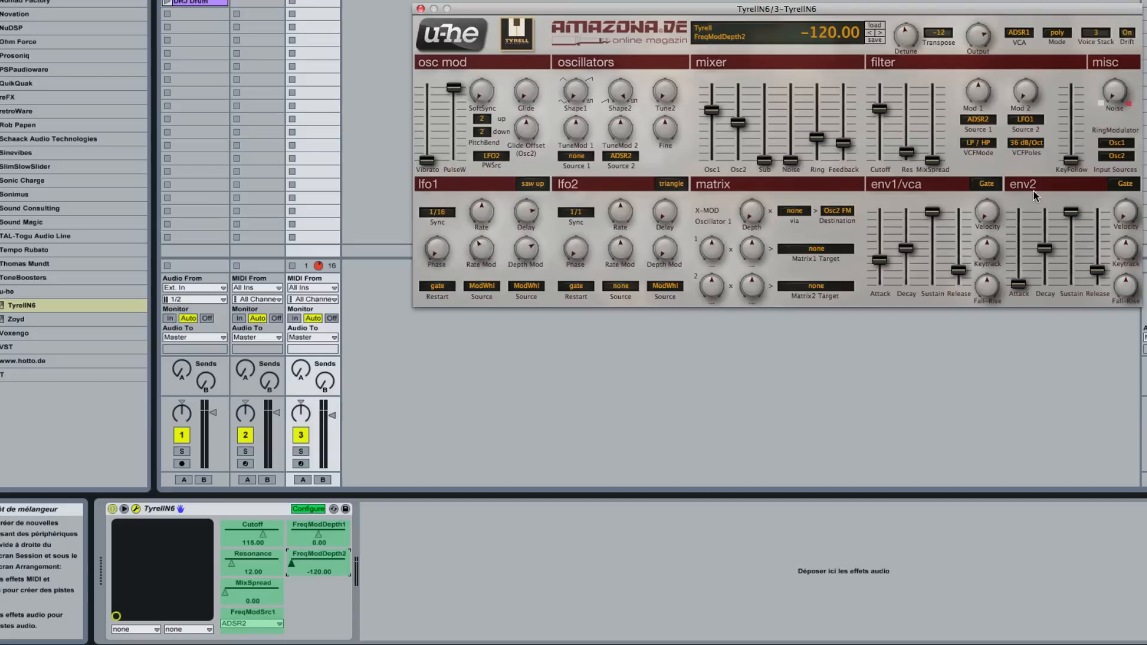
left_click(1129, 290)
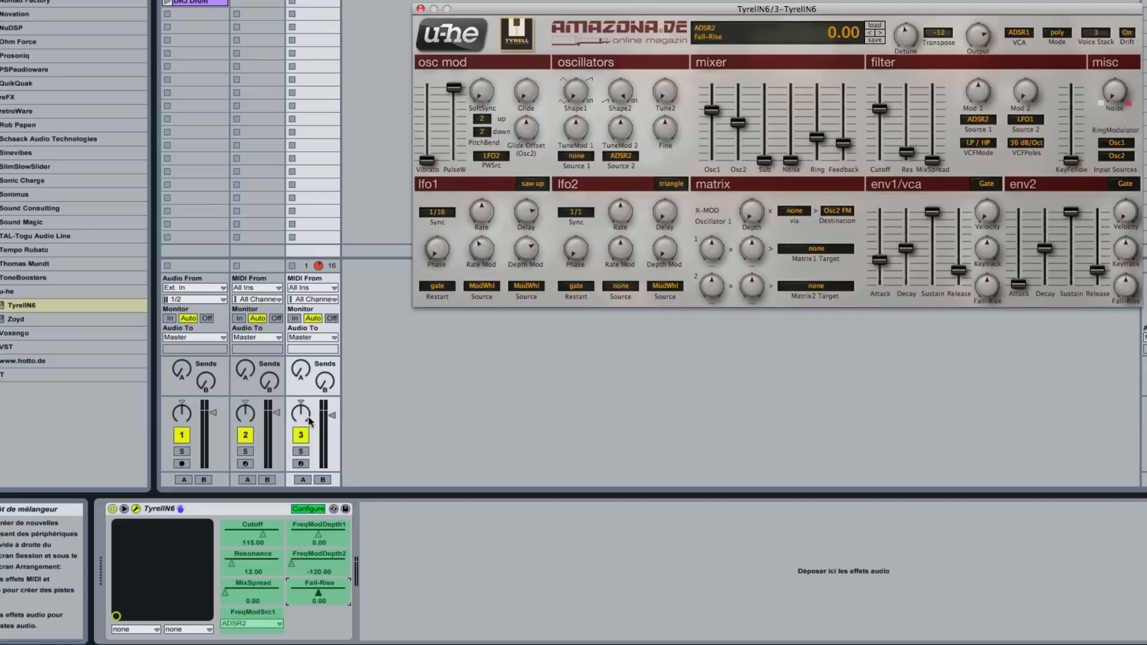
left_click(308, 509)
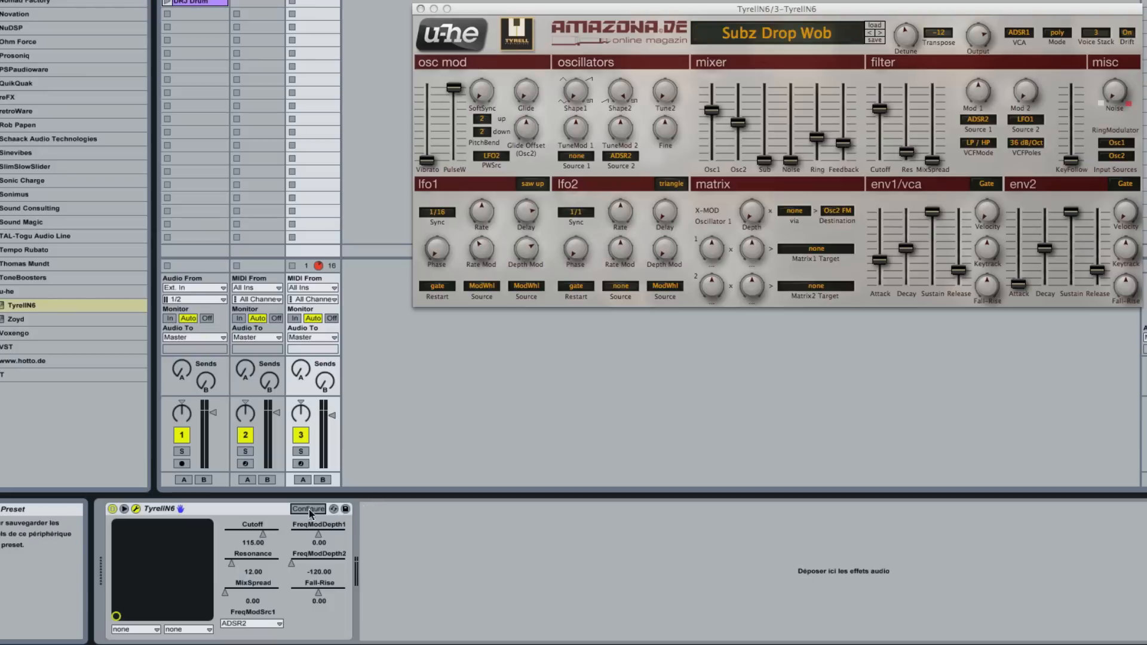
Test the exposed FreqModDepth1 parameter by raising it to 93.70 and returning it to 0
left_click(228, 512)
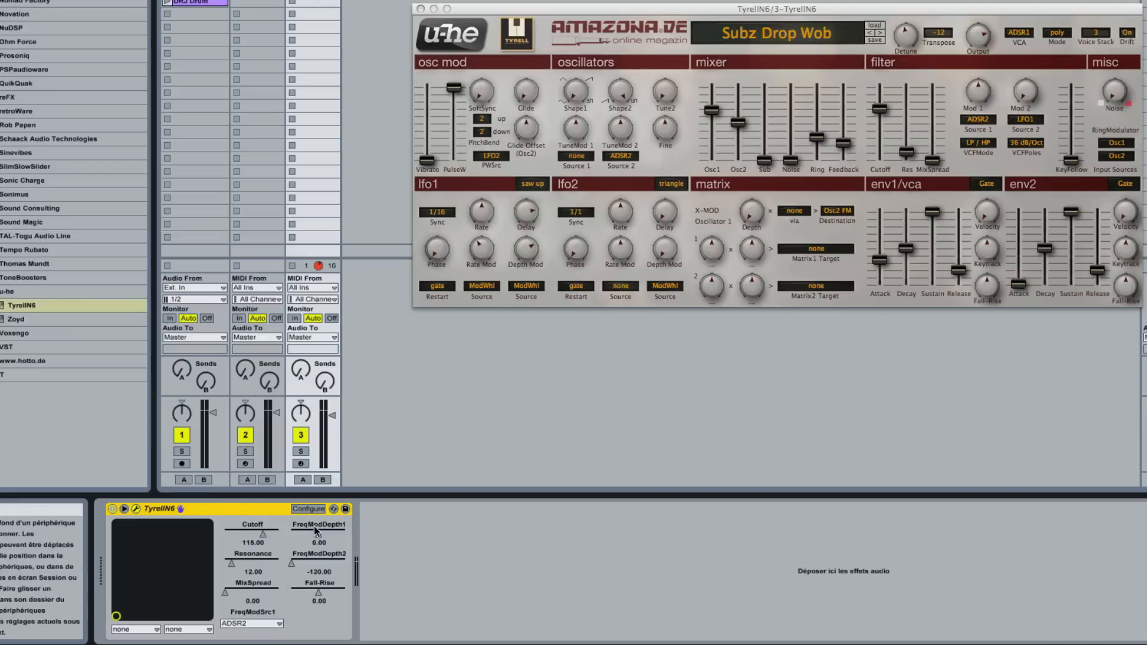
left_click_drag(318, 539, 319, 496)
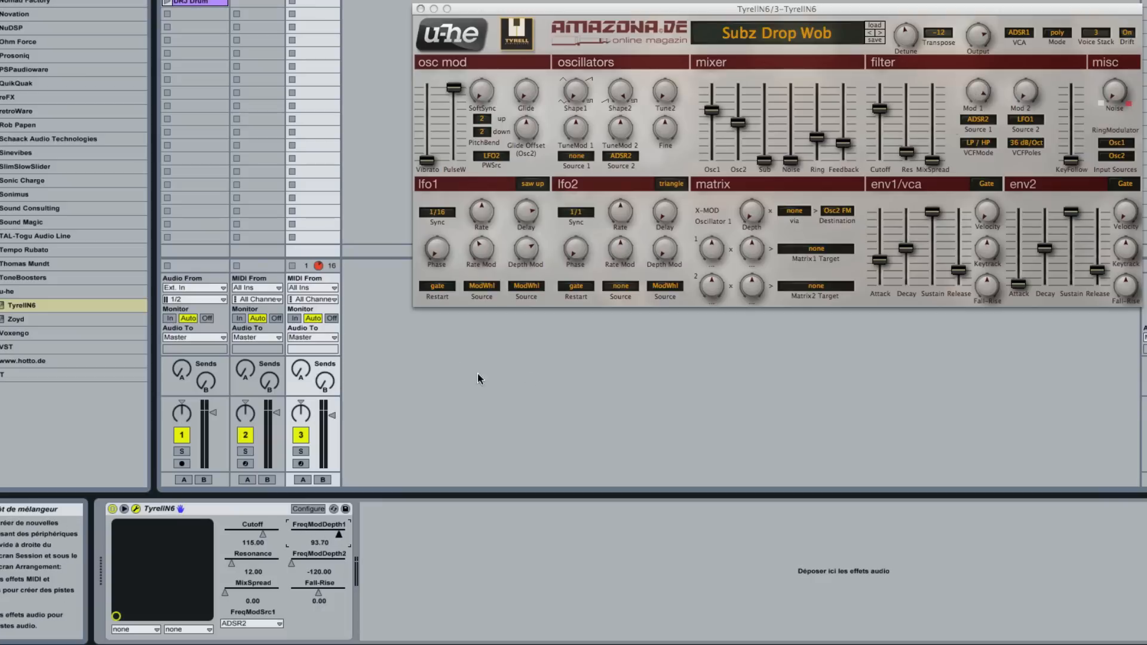
left_click_drag(340, 535, 314, 535)
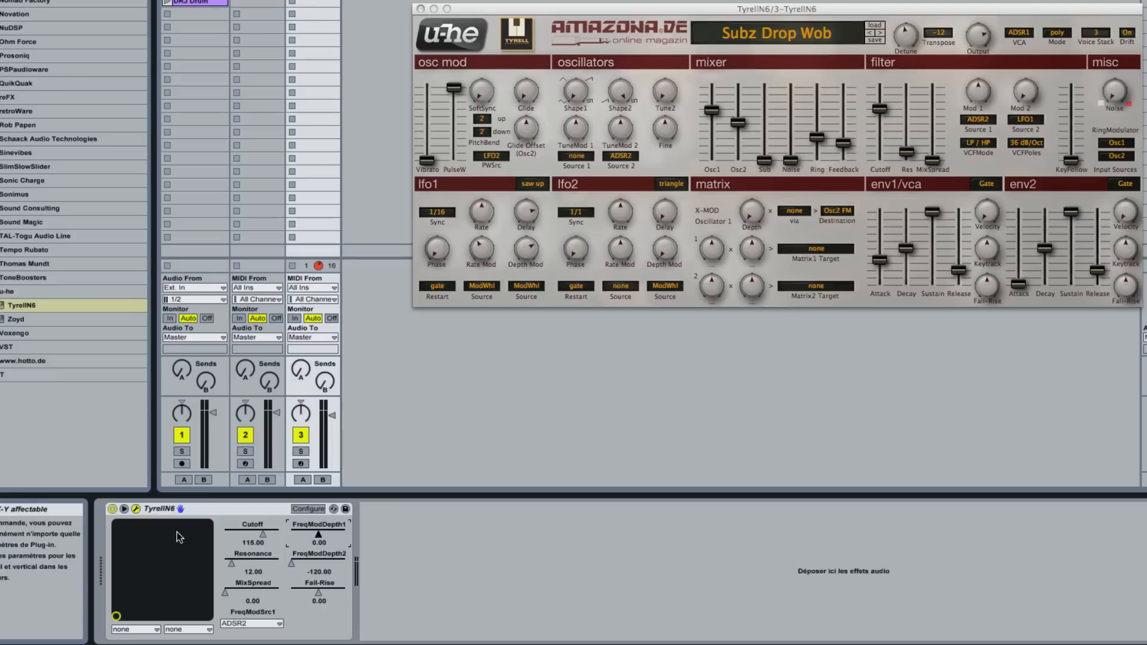
Group the TyrellN6 device into an Instrument Rack, show its macro controls, and briefly check its chain list
right_click(237, 512)
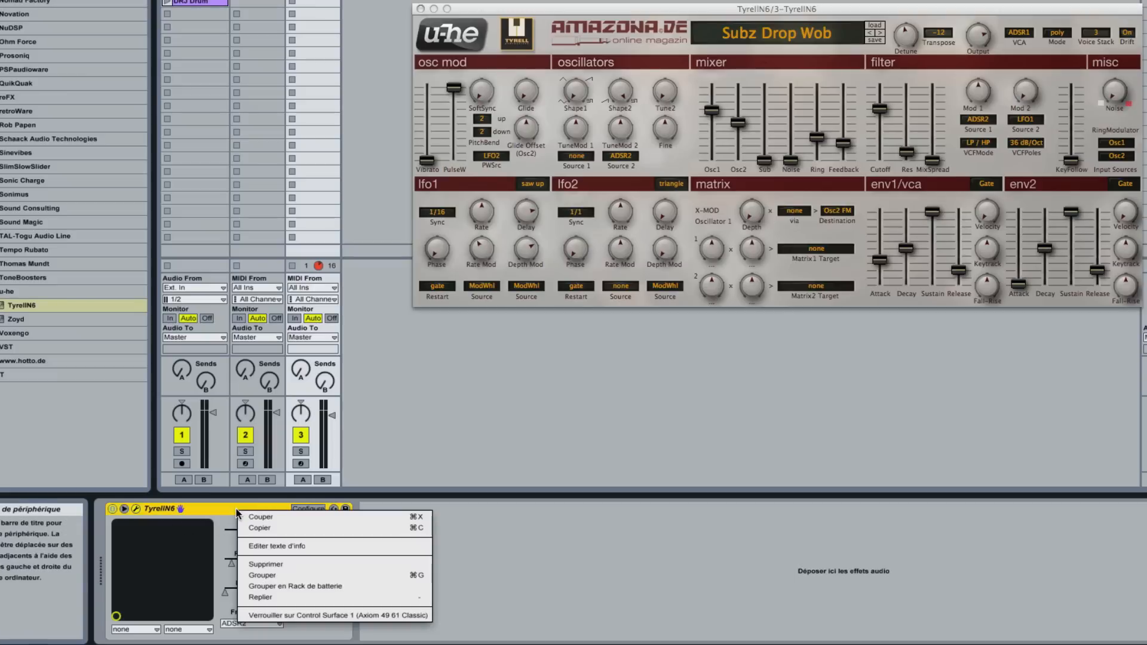
left_click(386, 574)
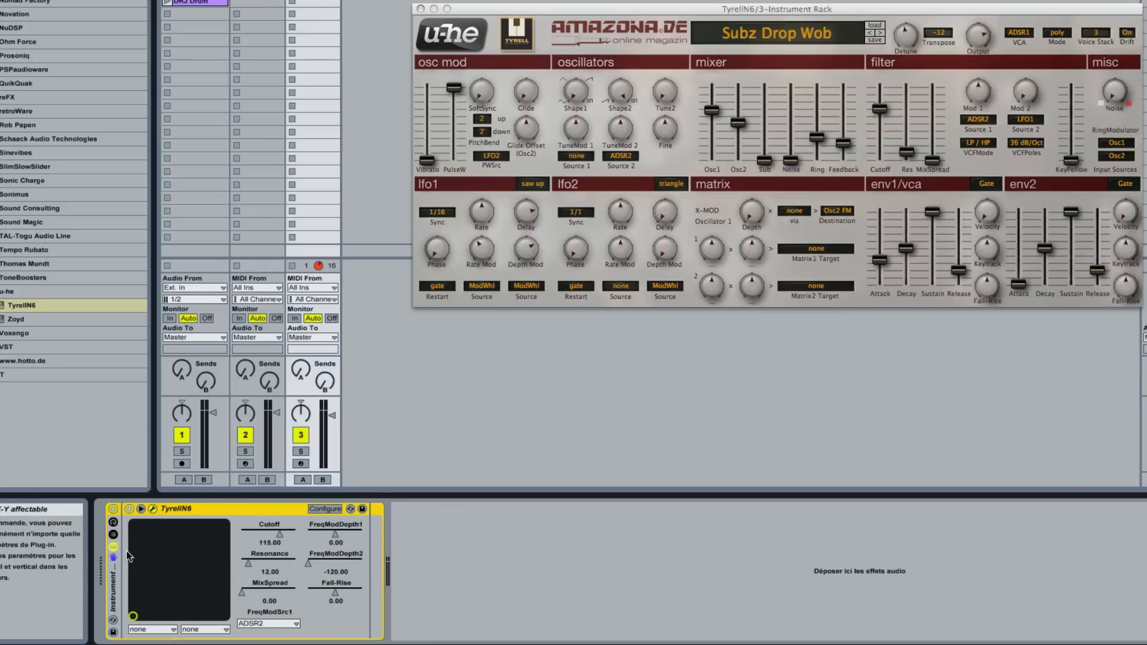
left_click(114, 523)
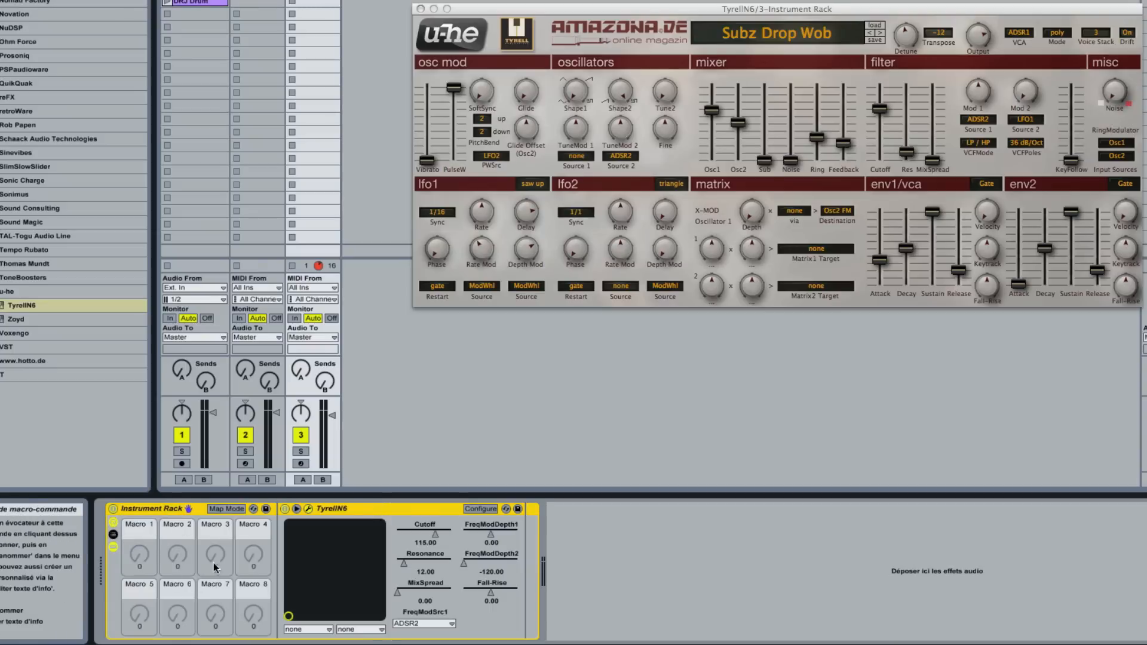
left_click(113, 534)
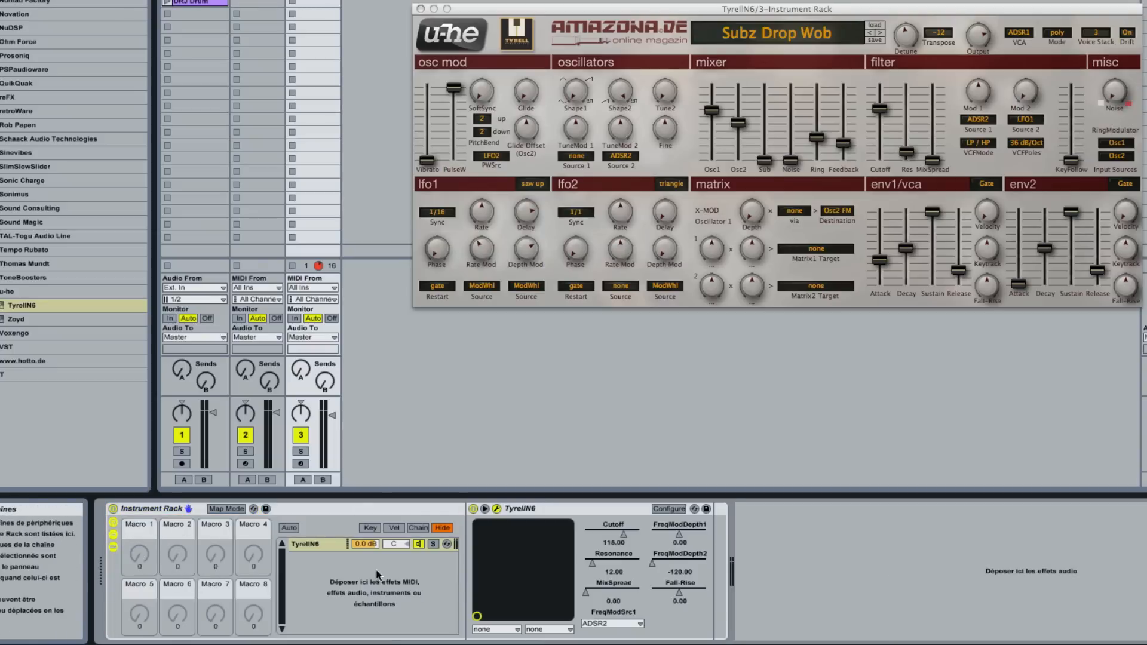
left_click(113, 535)
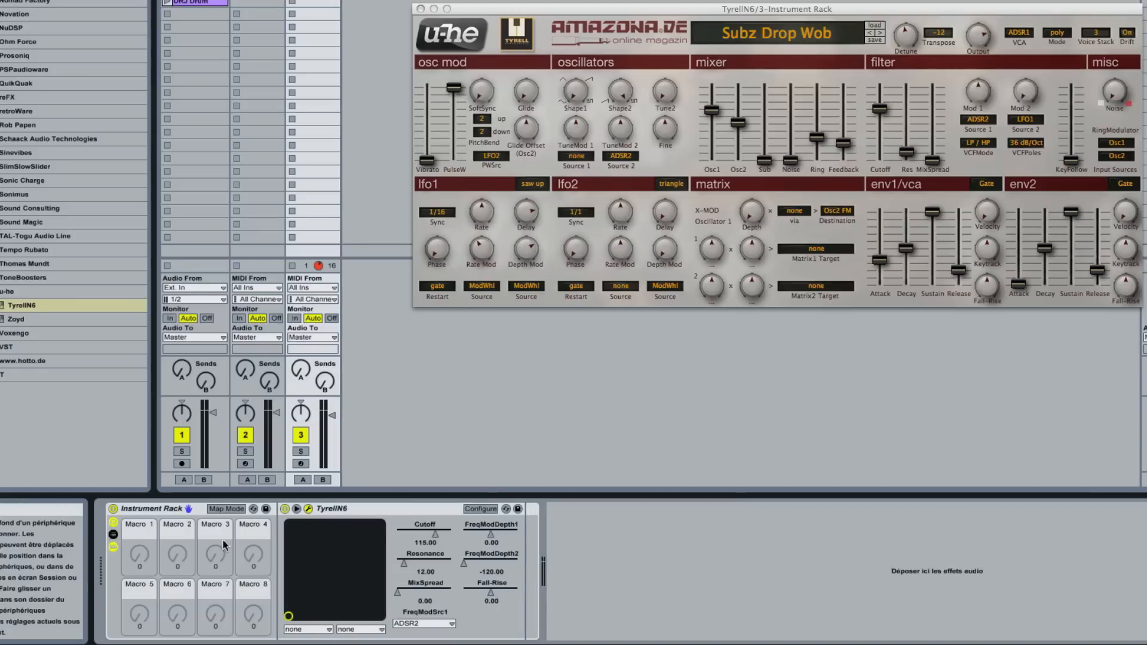
Map the TyrellN6 Cutoff parameter to Macro 1 and set that macro to 90
right_click(436, 538)
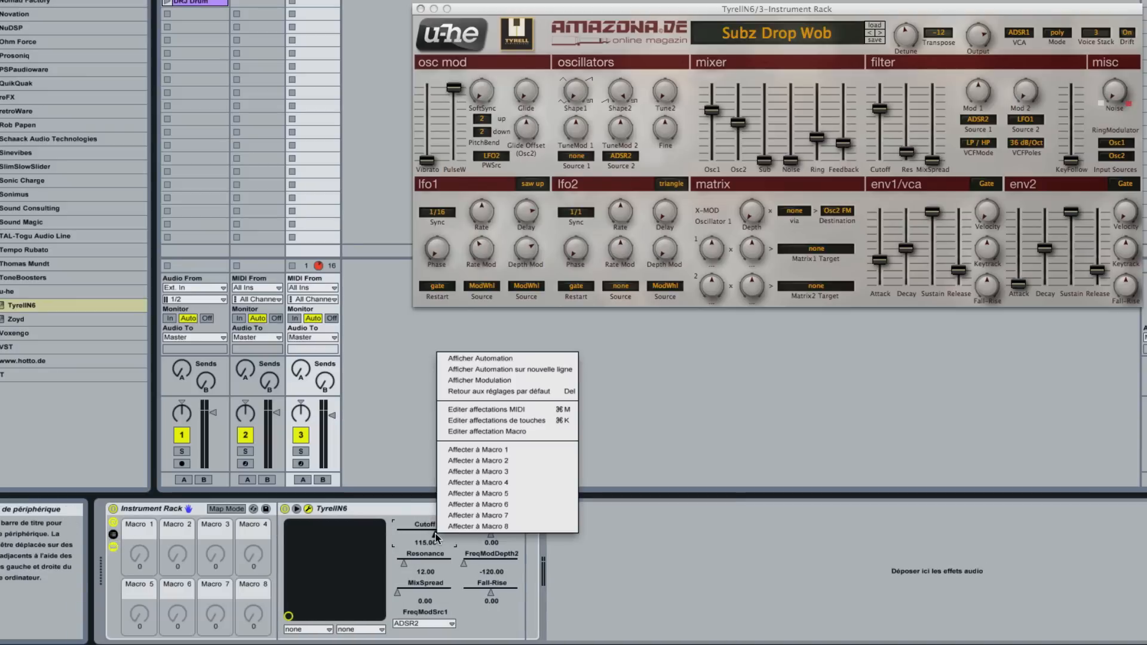
left_click(484, 451)
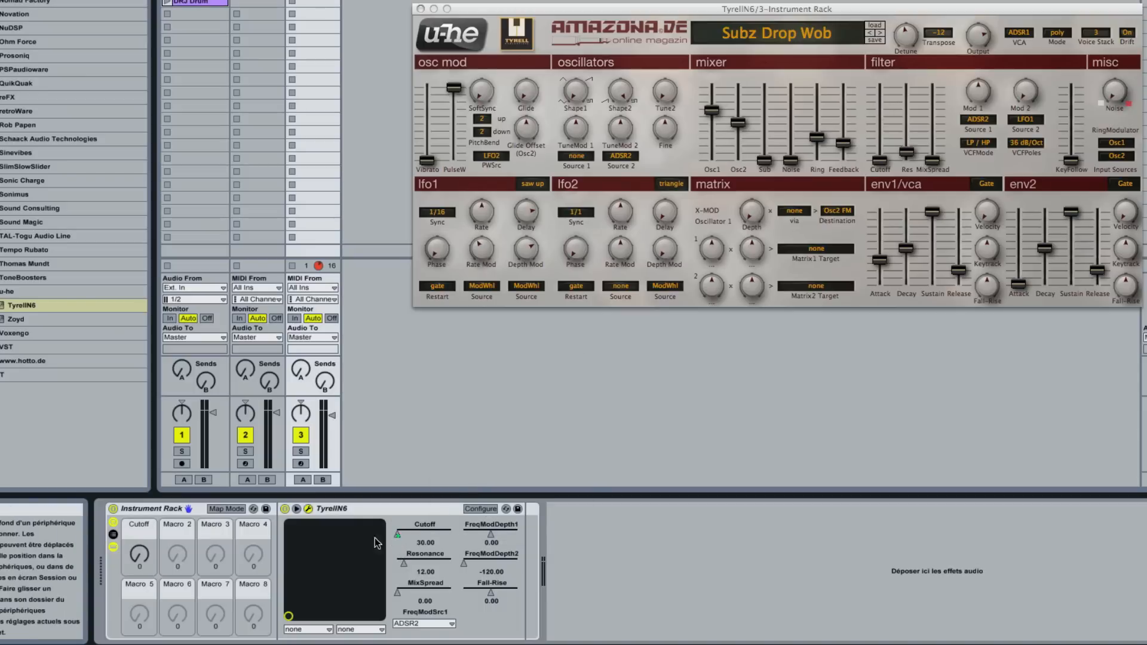
left_click_drag(139, 555, 140, 505)
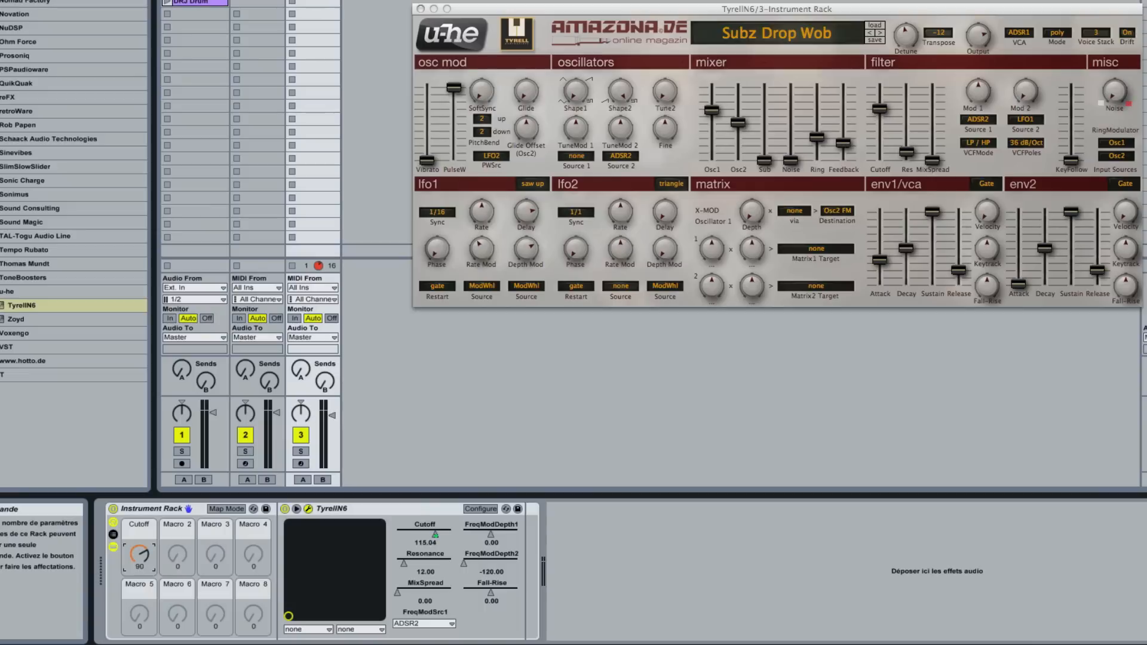
Try mapping the TyrellN6 Resonance parameter to a macro and undo the assignment
right_click(412, 561)
left_click(461, 491)
key("ctrl+z")
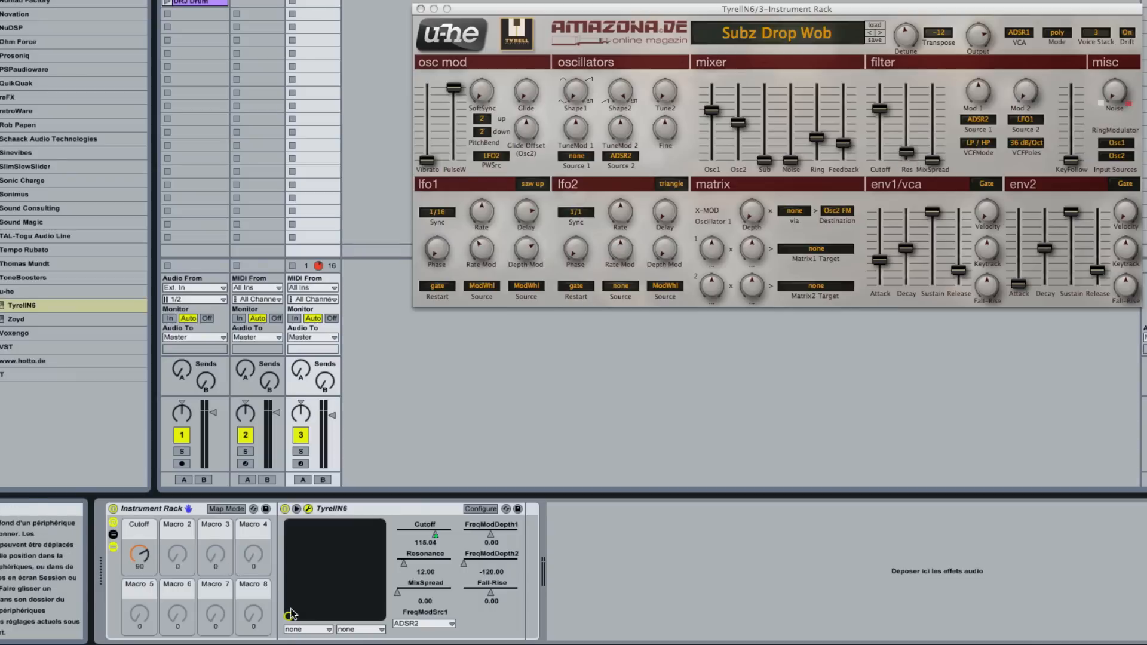
Map the TyrellN6 Resonance parameter to Macro 2 and set that macro to 16
right_click(406, 575)
left_click(456, 496)
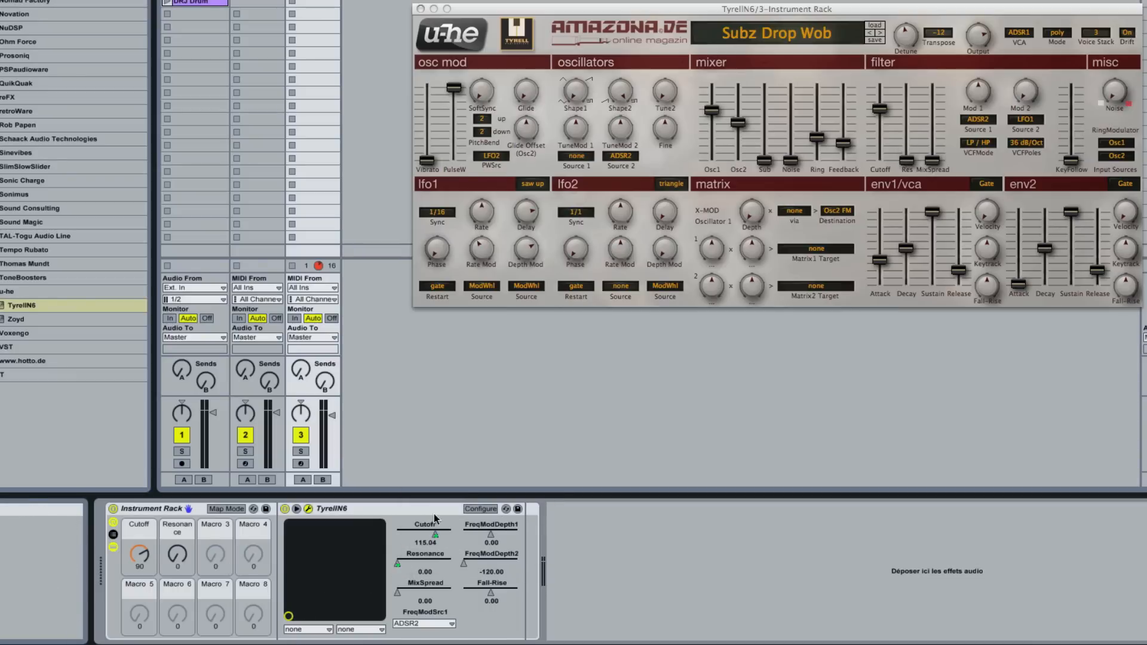
left_click_drag(178, 554, 177, 541)
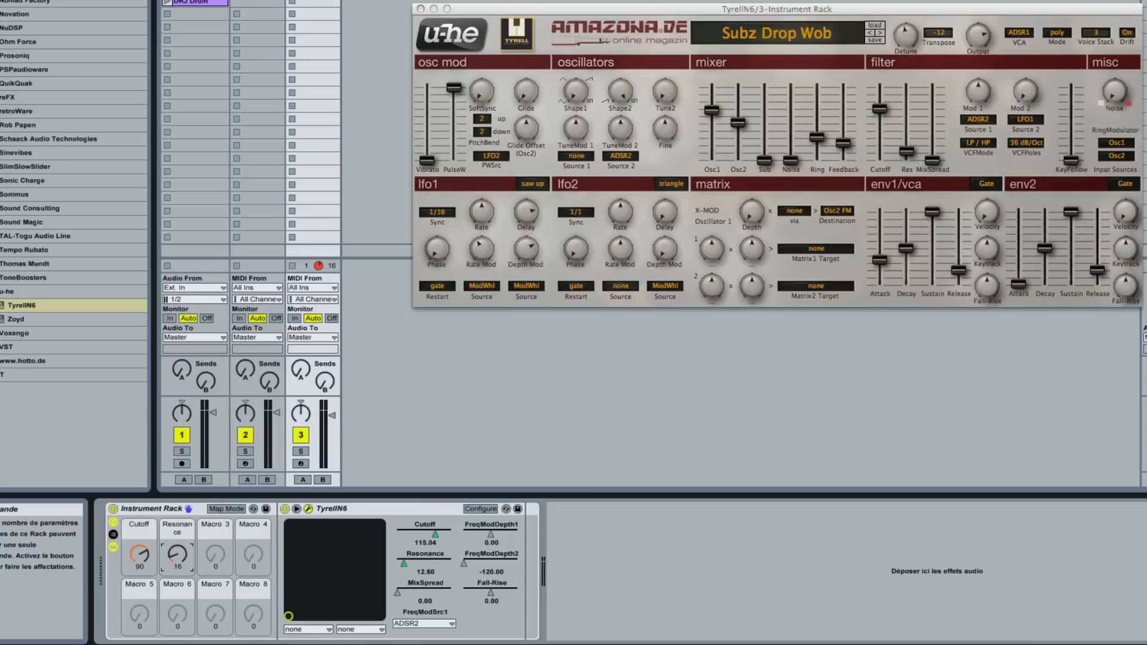
Map the TyrellN6 MixSpread parameter to Macro 3 and FreqModDepth1 to Macro 4
right_click(398, 593)
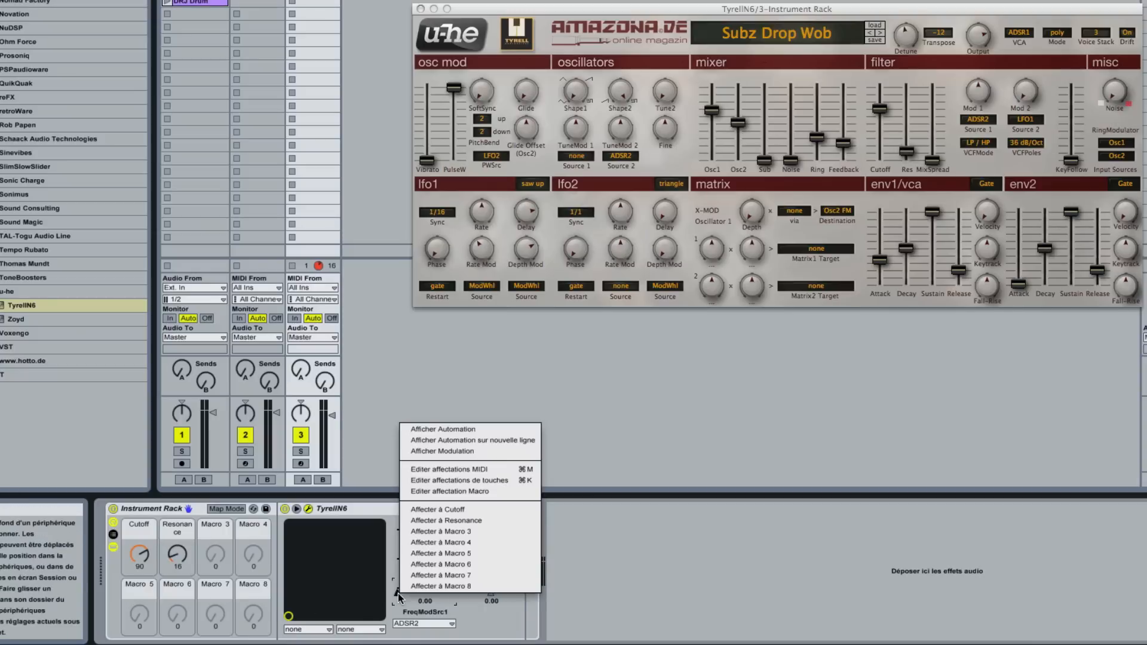
left_click(450, 532)
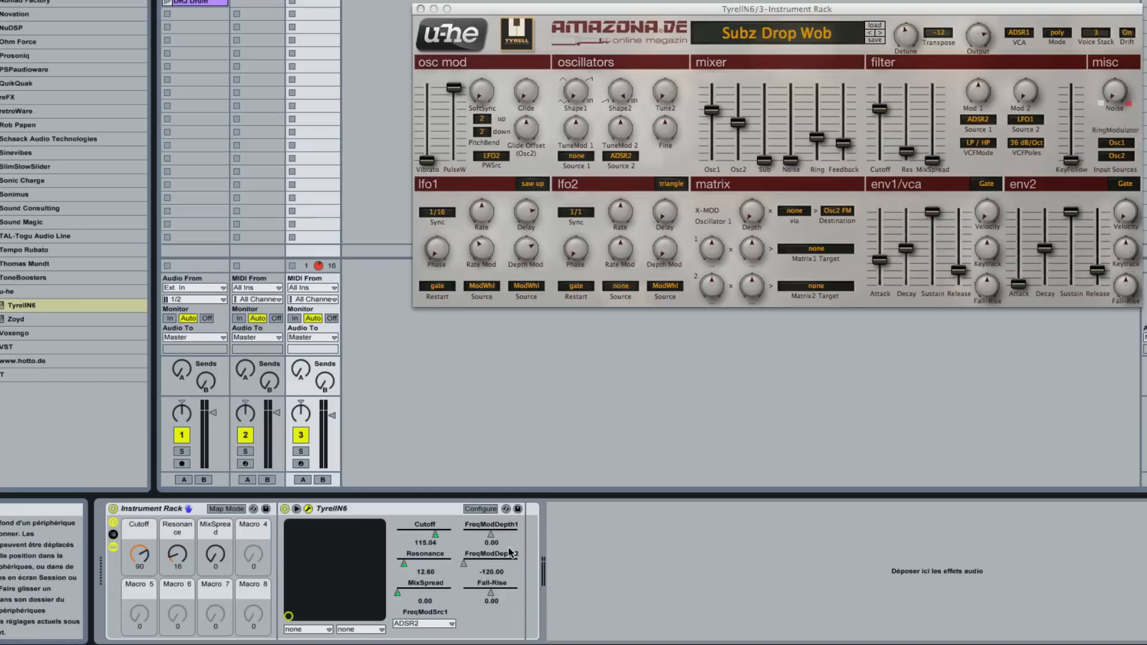
right_click(485, 542)
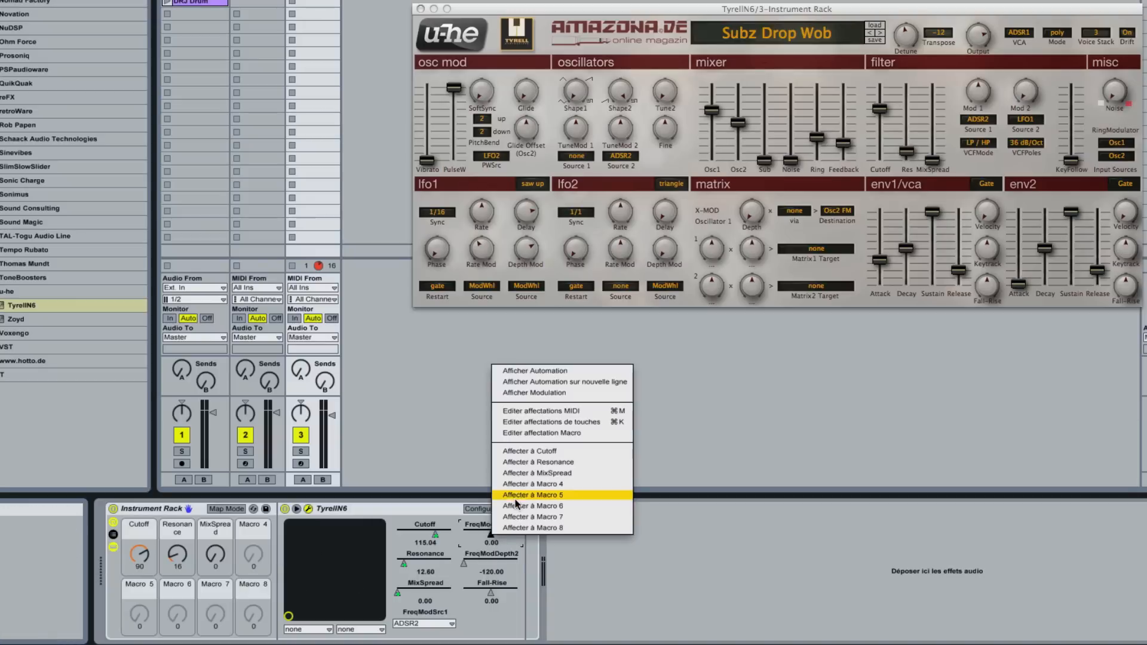
left_click(538, 484)
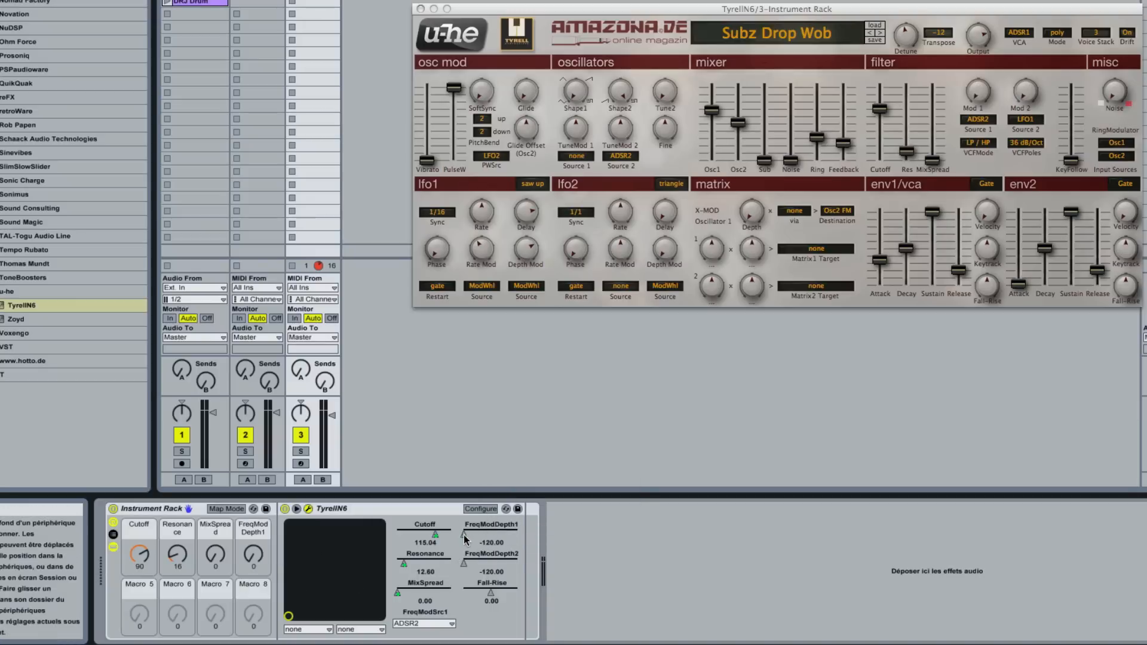
Raise the FreqModDepth1 macro to about its midpoint, 64, and enter 0 as the FreqModDepth1 parameter value
left_click_drag(249, 565, 248, 529)
key("super+z")
left_click_drag(254, 561, 254, 520)
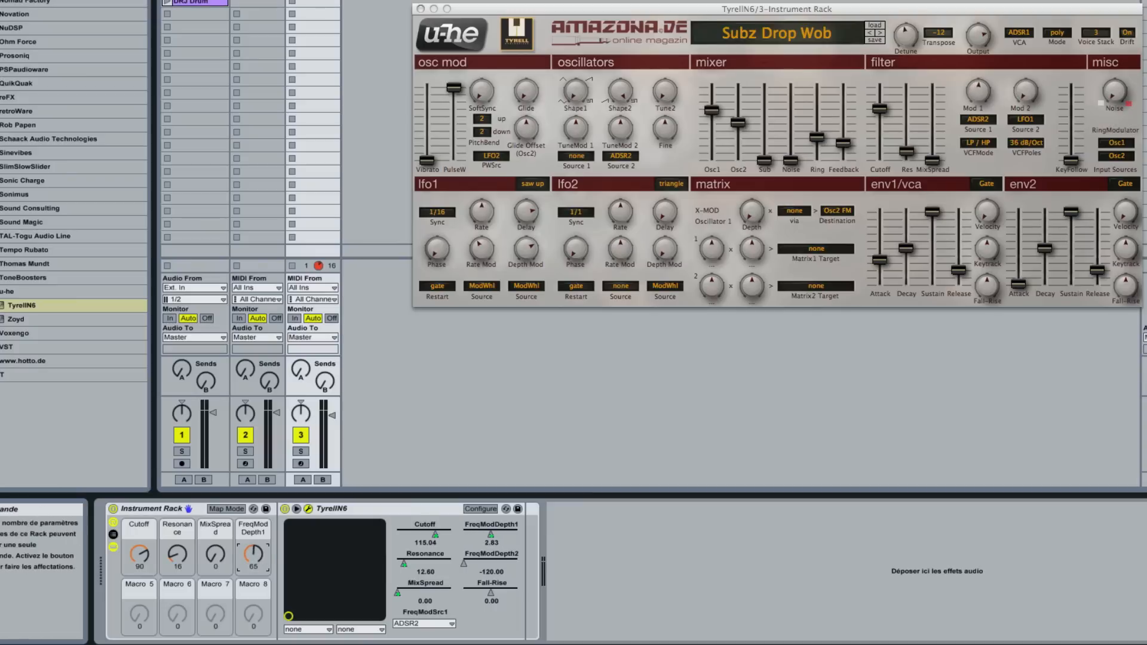
left_click(486, 545)
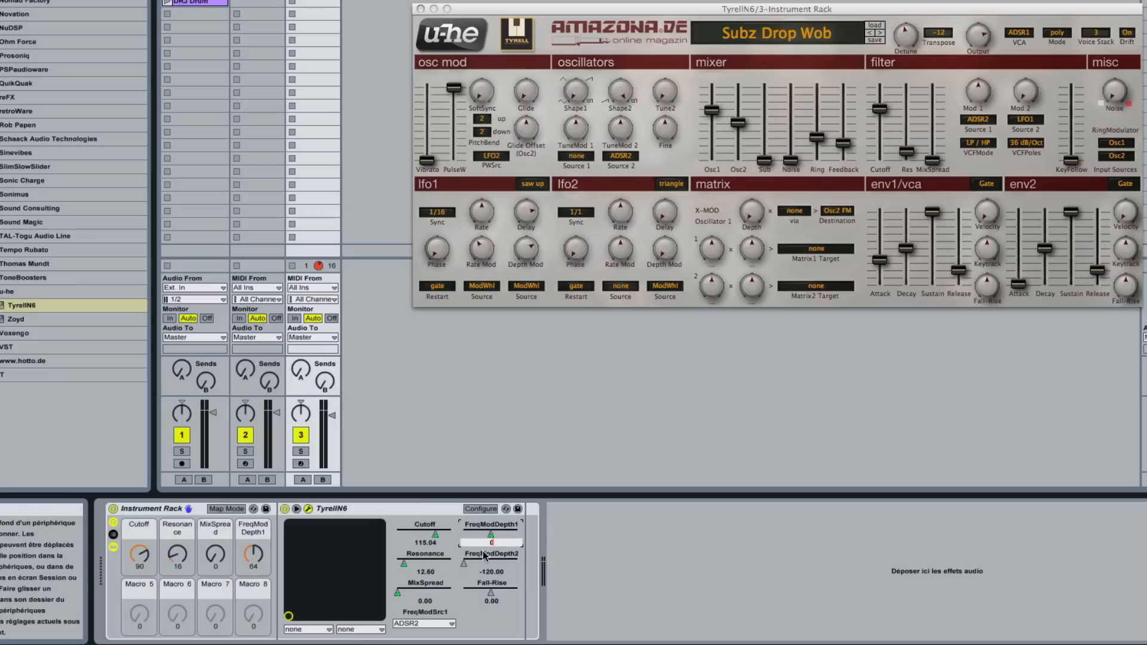
type("0")
key("Return")
Map the TyrellN6 FreqModDepth2 parameter to Macro 5 and Fall-Rise to Macro 6
right_click(464, 567)
left_click(517, 522)
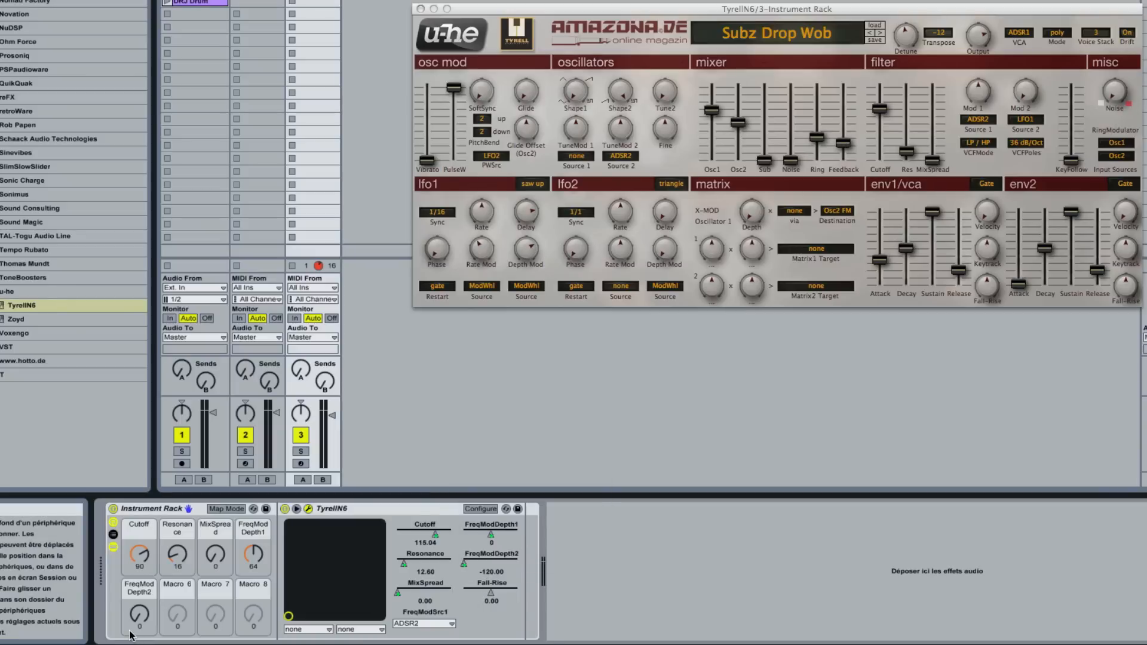
right_click(490, 600)
left_click(525, 577)
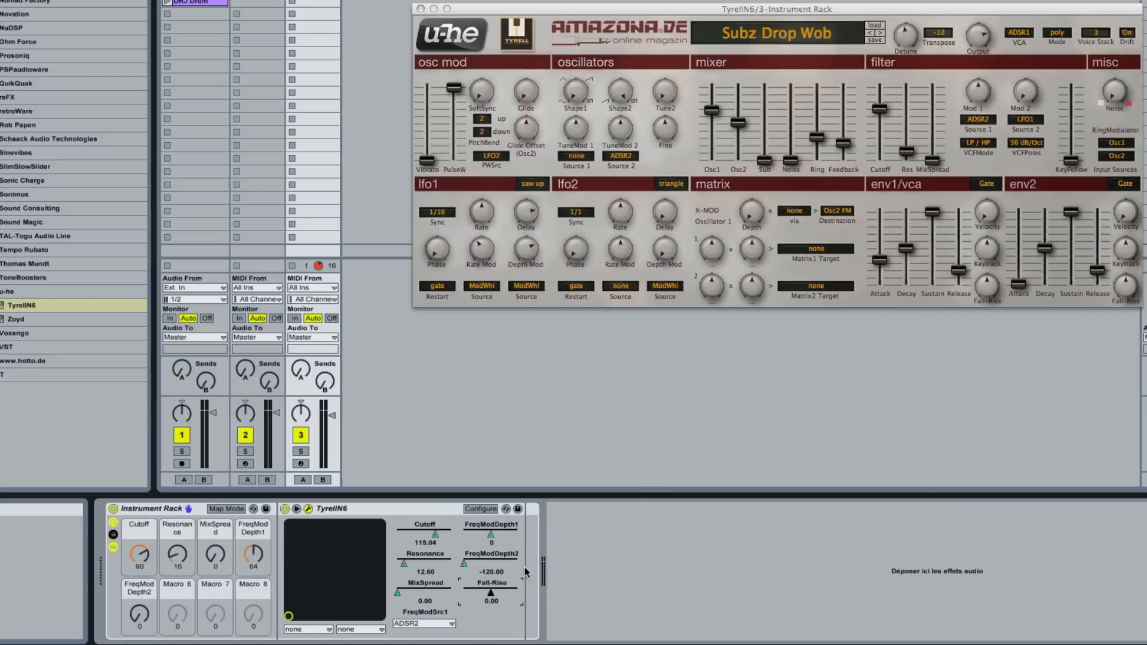
Raise the Fall-Rise macro to about 38 and enter 0 as the Fall-Rise parameter value
left_click_drag(177, 614, 177, 598)
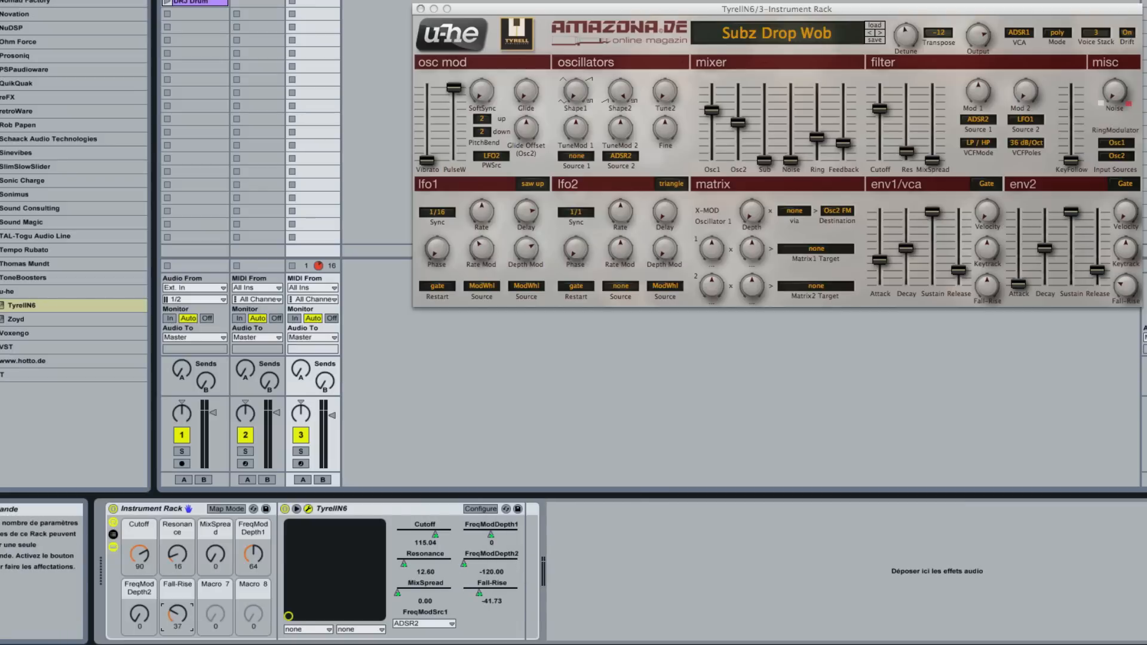
left_click(501, 605)
left_click_drag(502, 607, 465, 606)
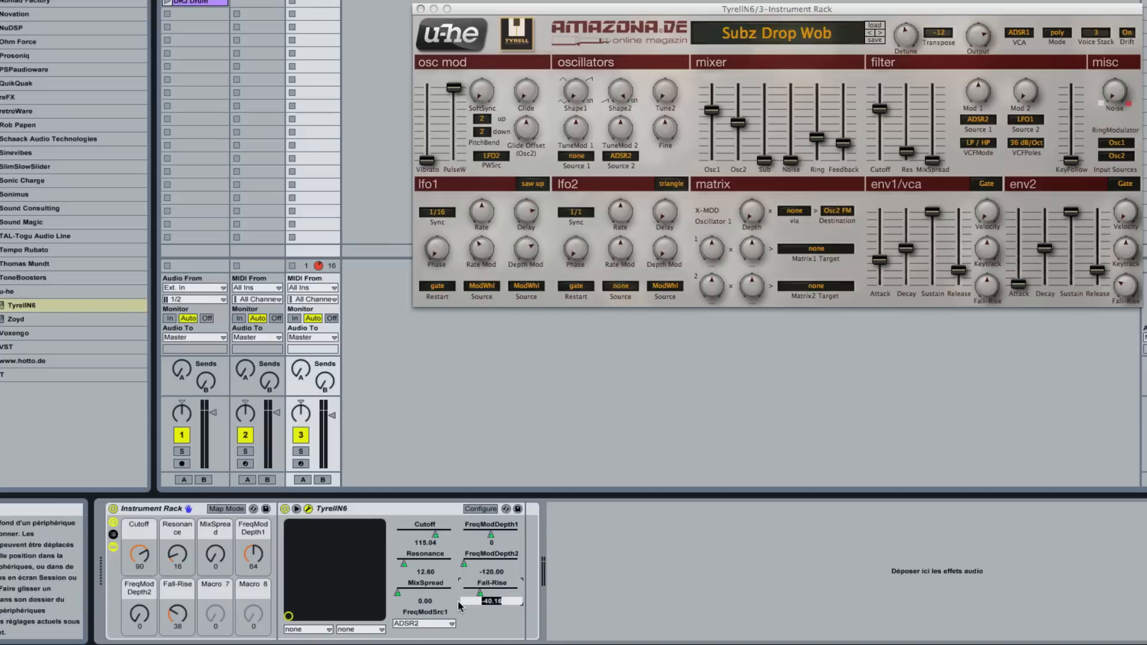
type("0")
key("Return")
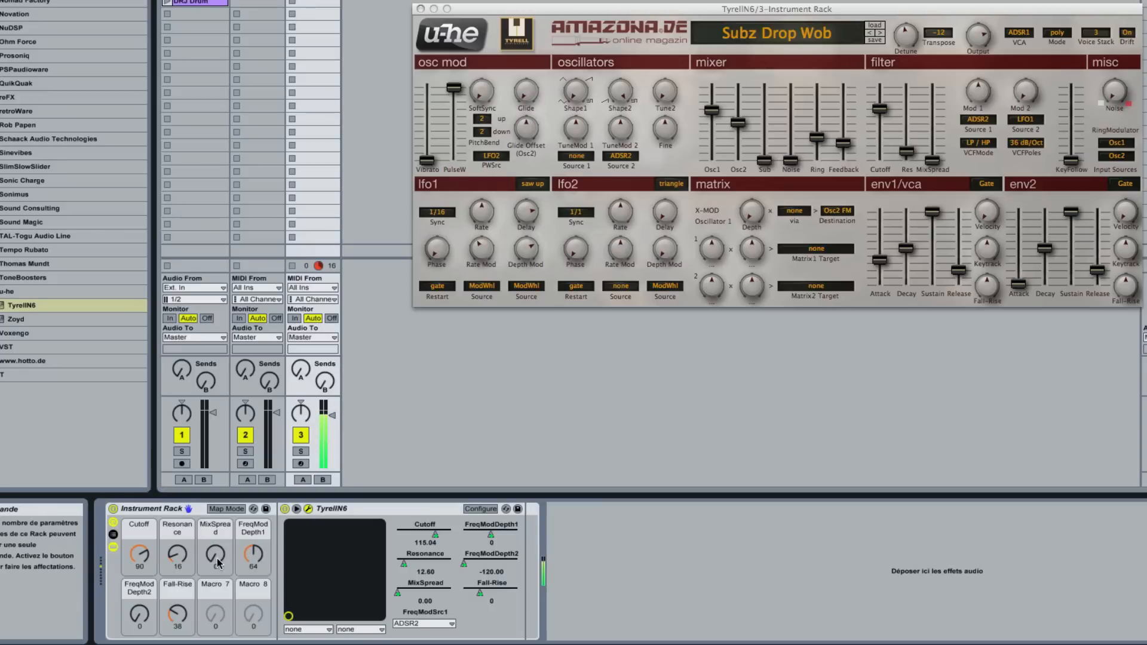
Adjust the rack macros to Resonance 0, MixSpread 25, FreqModDepth1 79 and FreqModDepth2 39
mouse_move(216, 556)
left_mouse_down()
mouse_move(216, 517)
mouse_move(216, 545)
left_mouse_up()
left_click_drag(139, 615, 177, 614)
mouse_move(139, 555)
left_mouse_down()
mouse_move(140, 572)
mouse_move(139, 555)
left_mouse_up()
left_click_drag(253, 555, 254, 545)
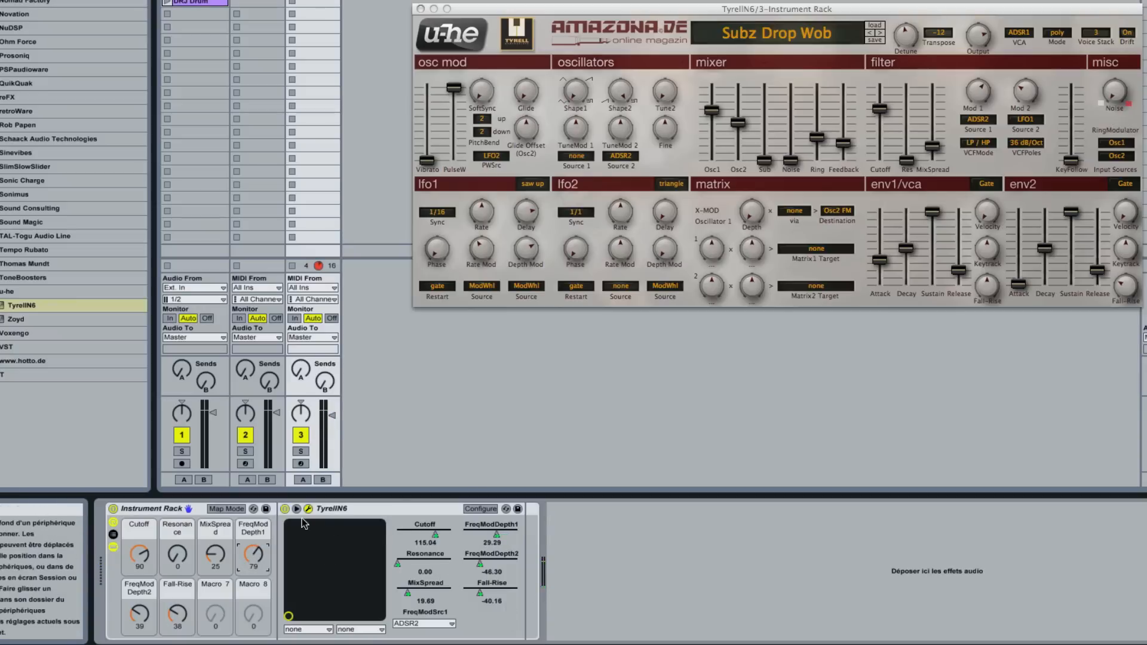
Hide the TyrellN6 device view so the Instrument Rack shows only its macro controls
left_click(114, 524)
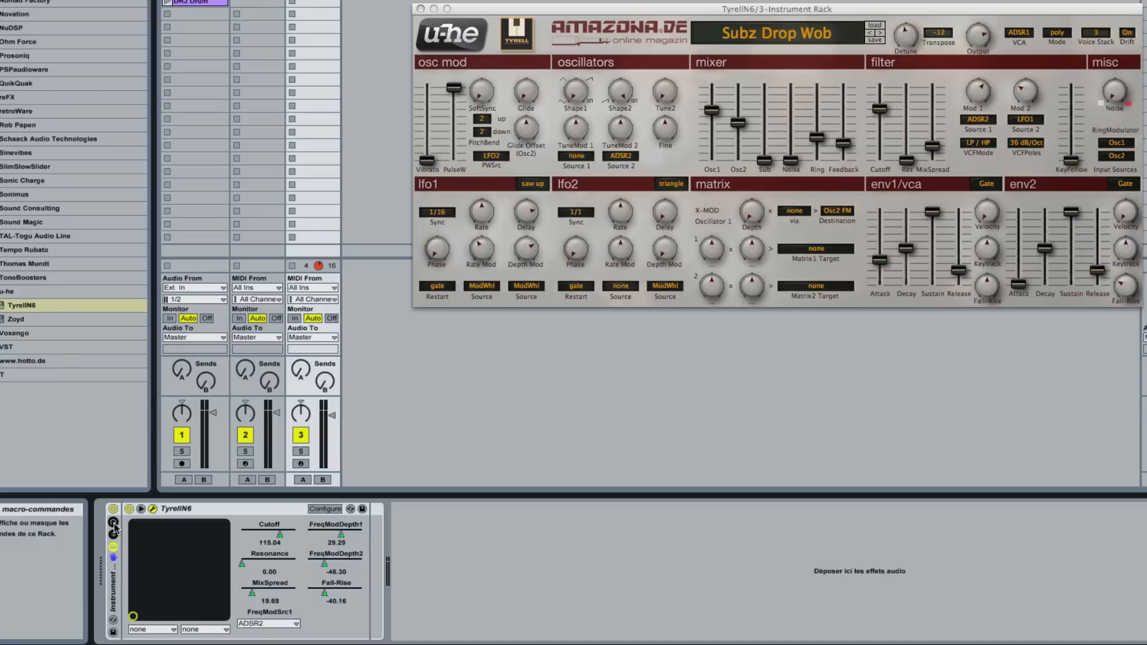
left_click(114, 525)
left_click(112, 547)
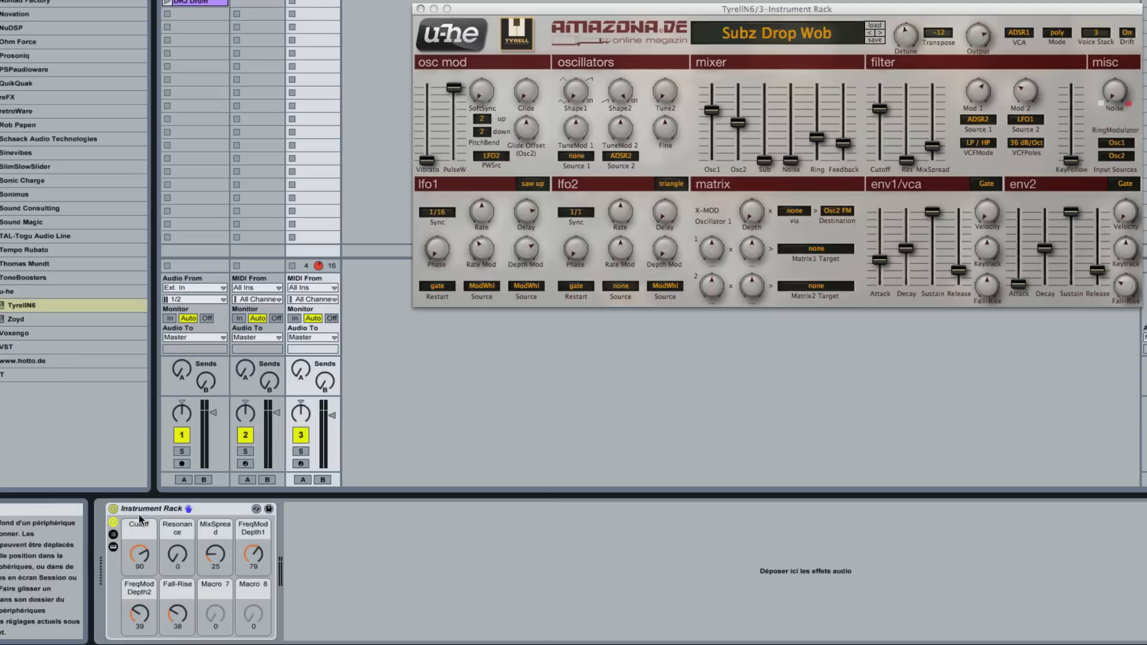
Color the six mapped macros light blue, from Cutoff through Fall-Rise, and show the rack's chain list
right_click(138, 530)
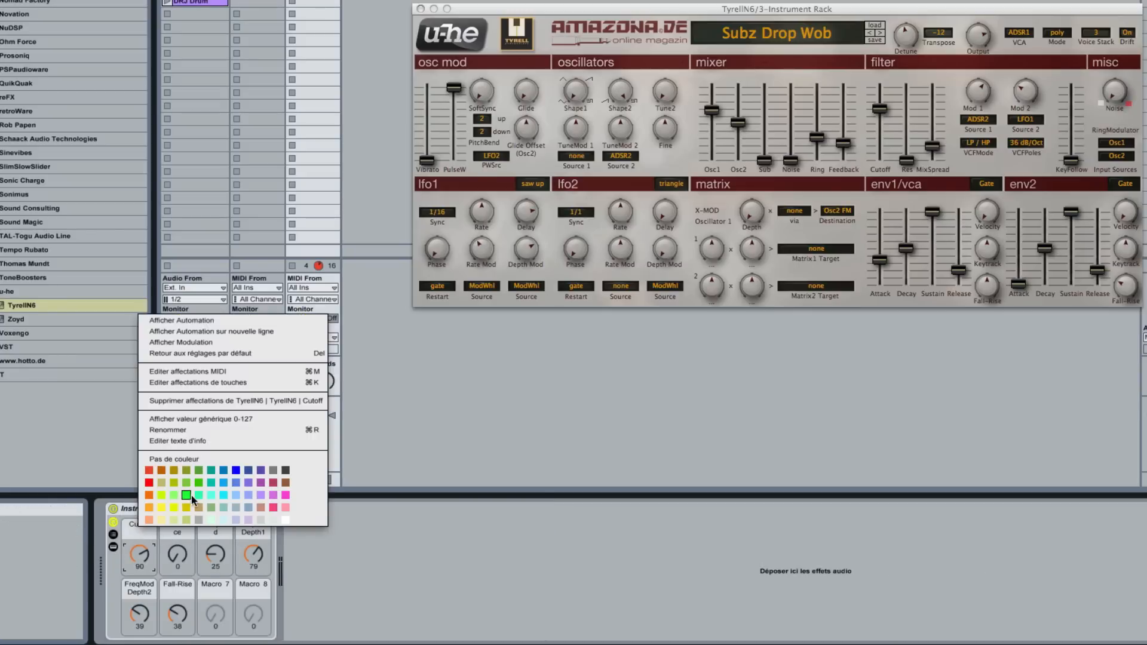
left_click(239, 496)
right_click(176, 529)
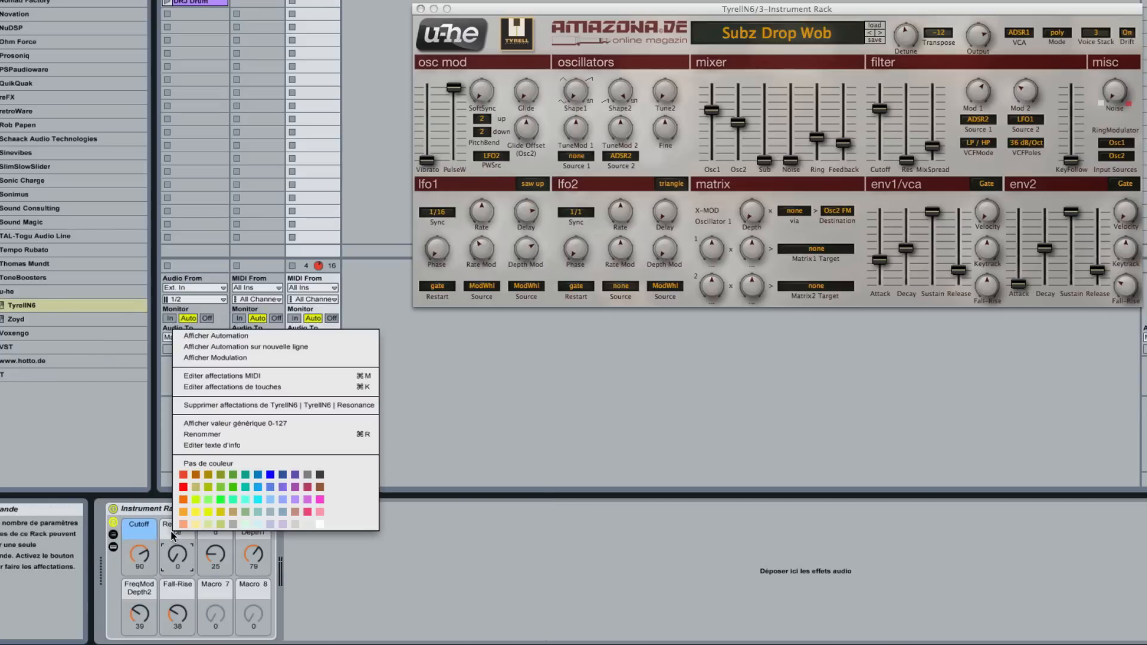
left_click(270, 501)
right_click(215, 528)
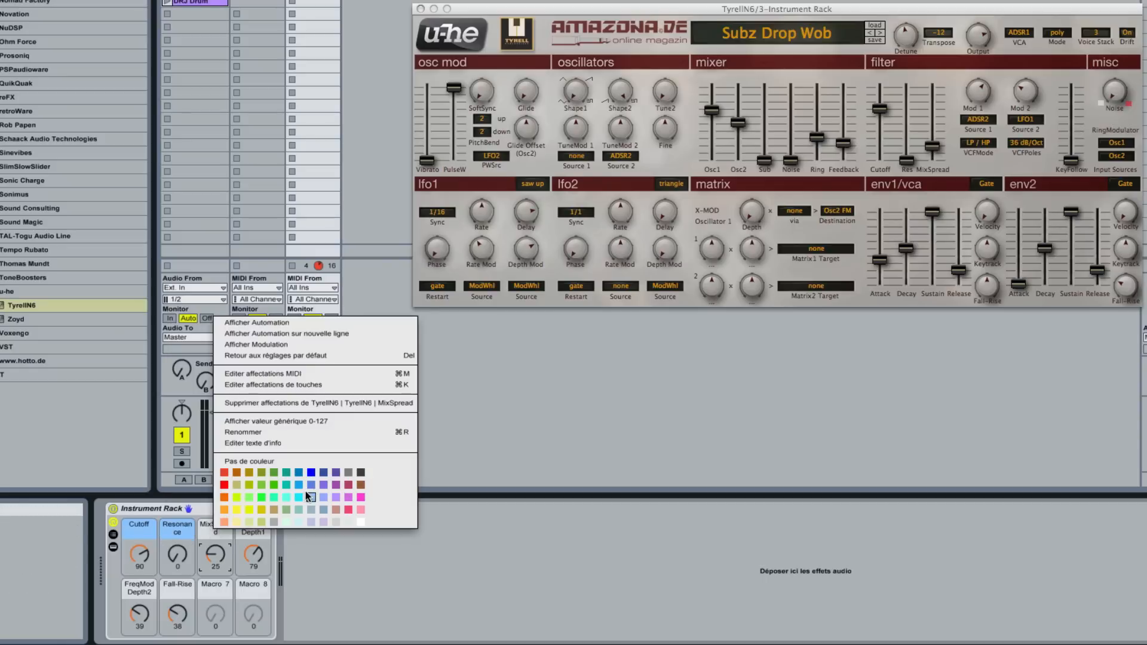
left_click(311, 498)
right_click(267, 529)
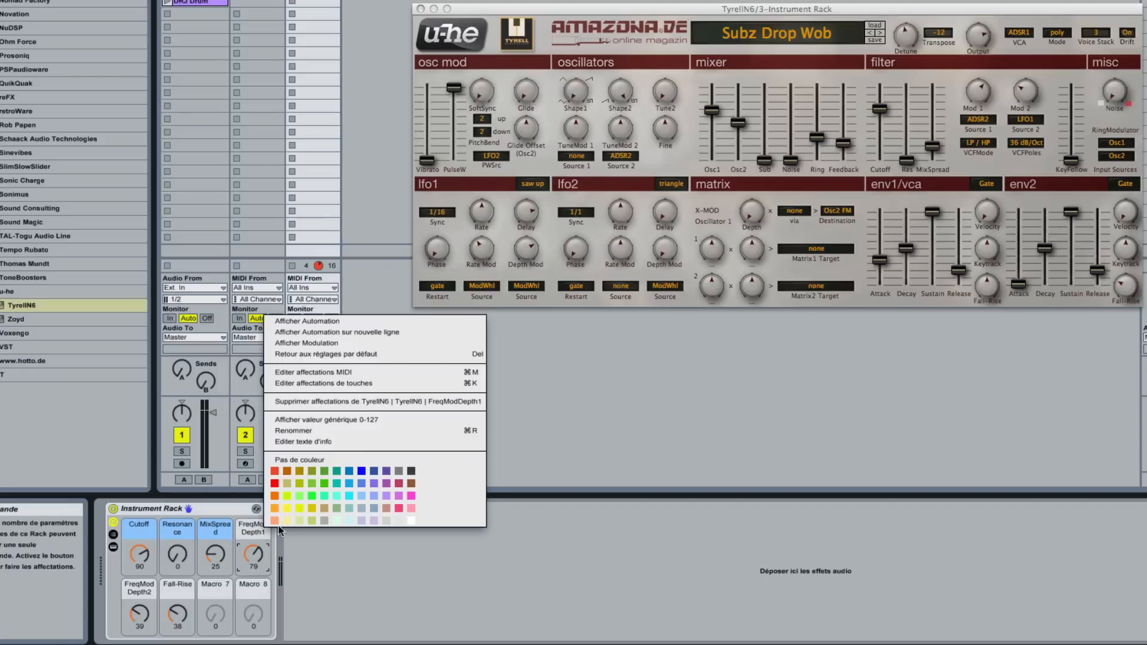
left_click(358, 497)
right_click(143, 590)
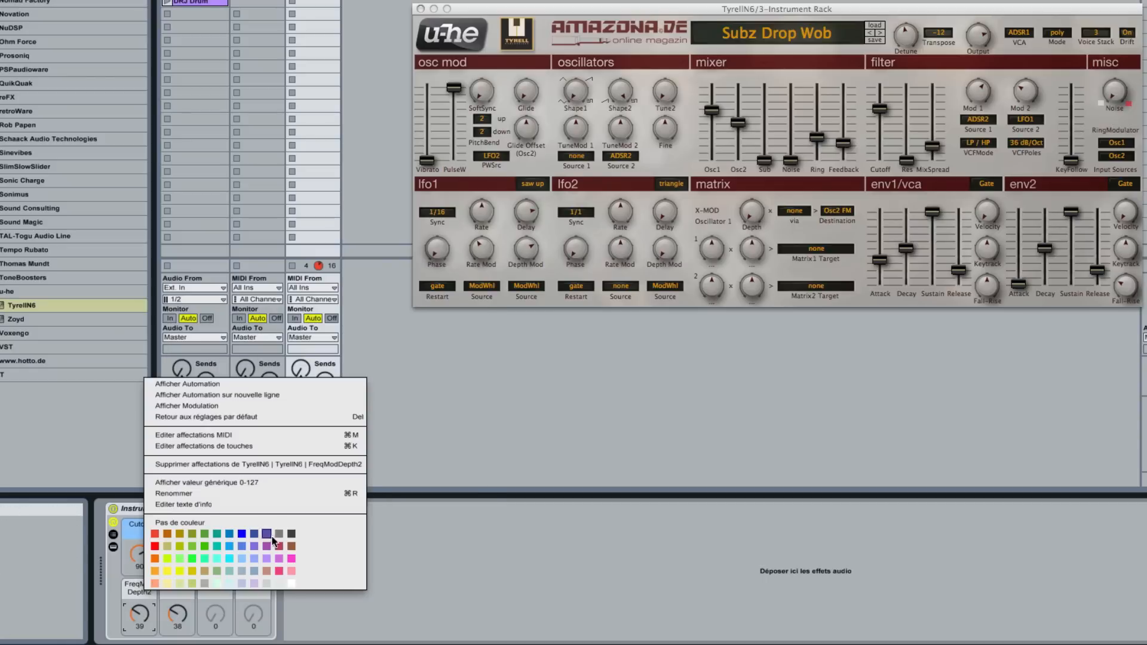
left_click(253, 562)
right_click(181, 587)
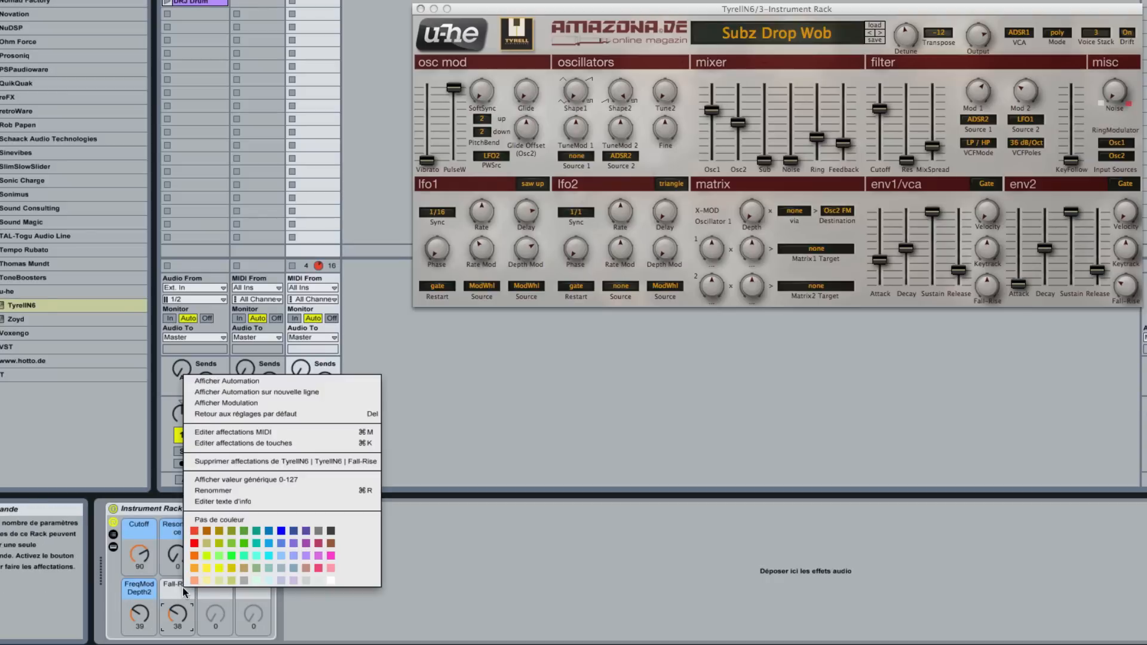
left_click(280, 556)
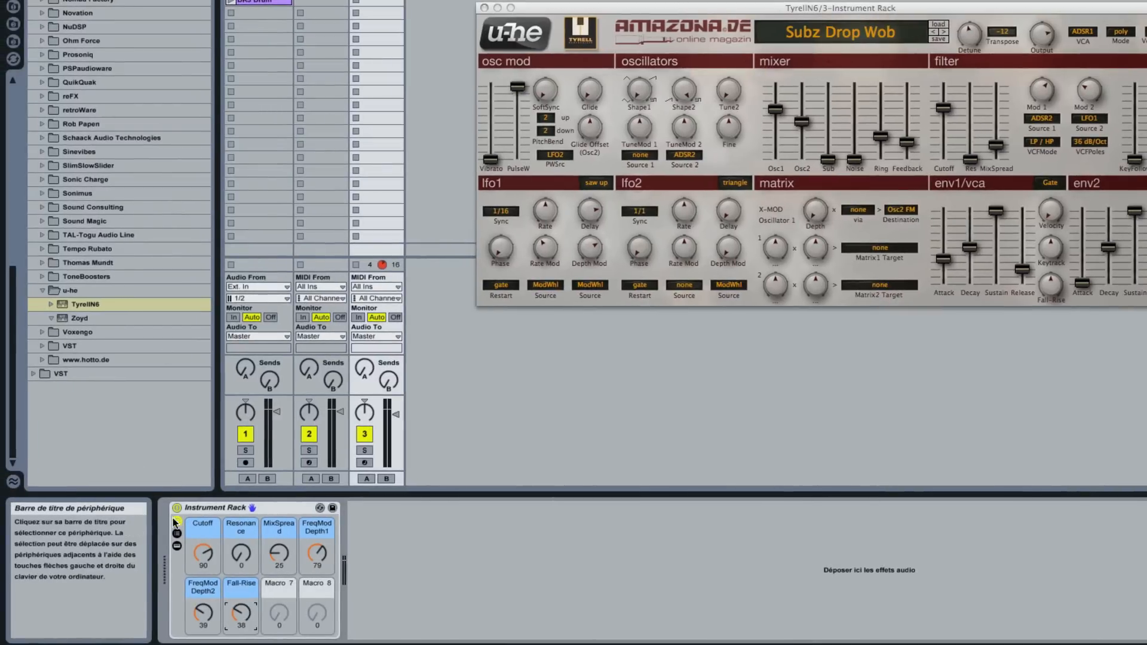
left_click(178, 533)
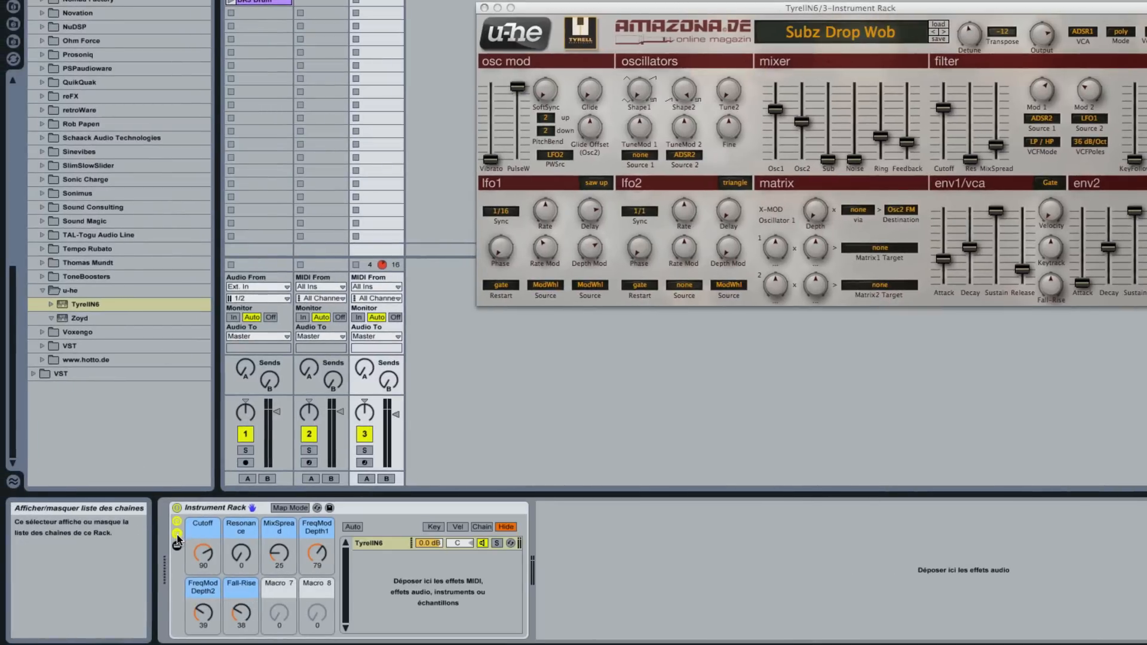
left_click_drag(81, 319, 429, 566)
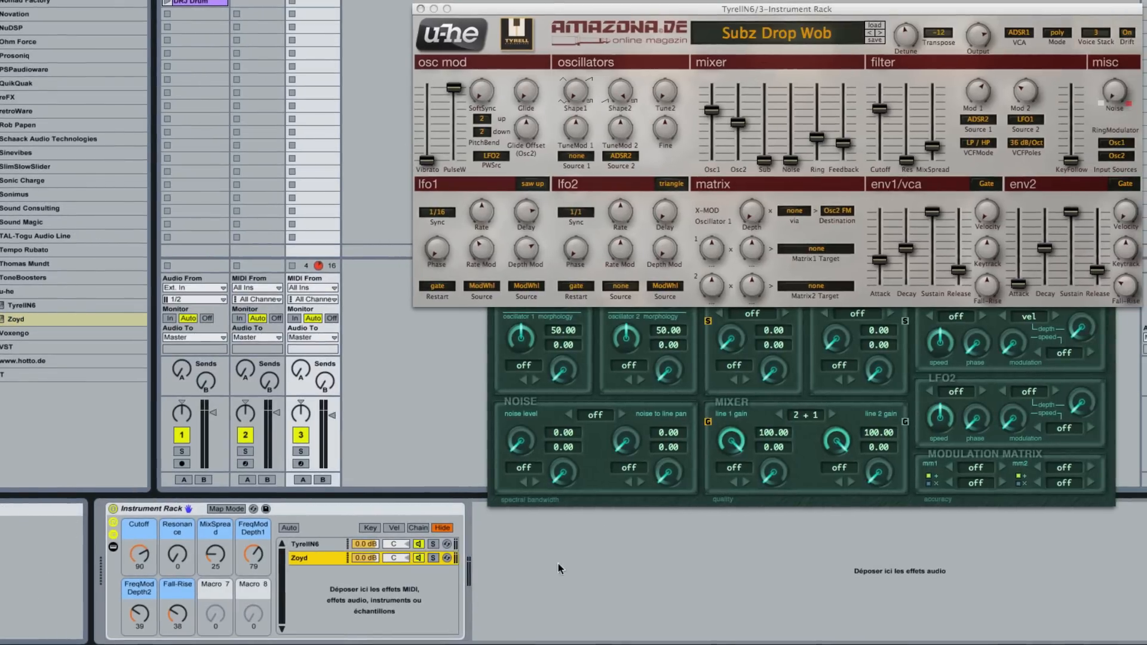
left_click(517, 482)
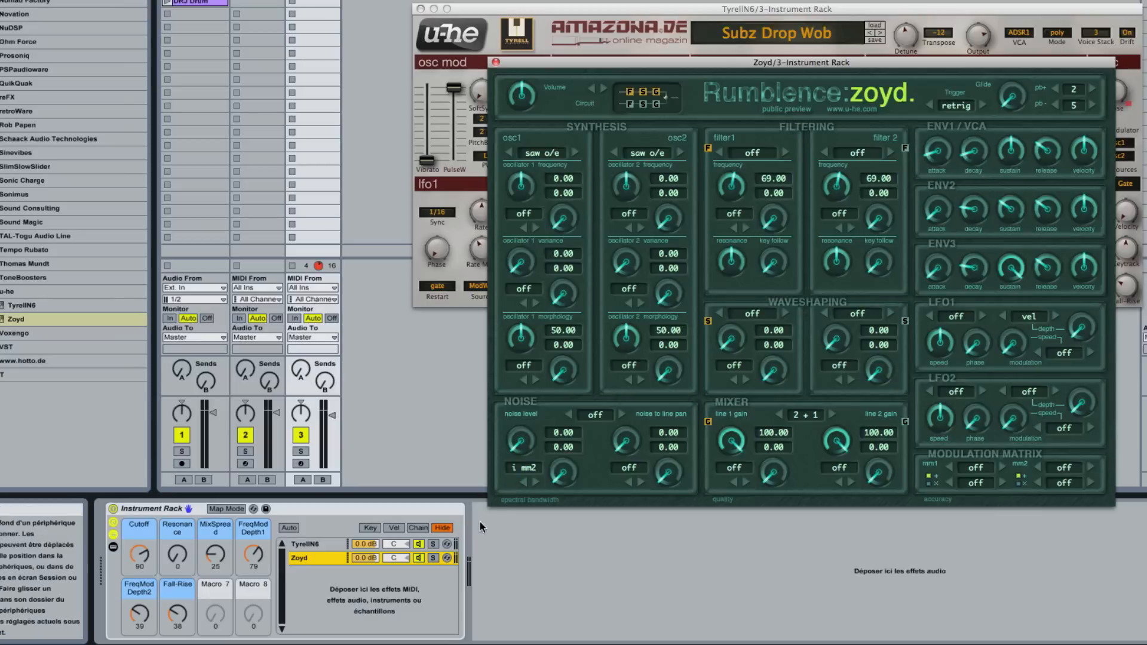
left_click(518, 476)
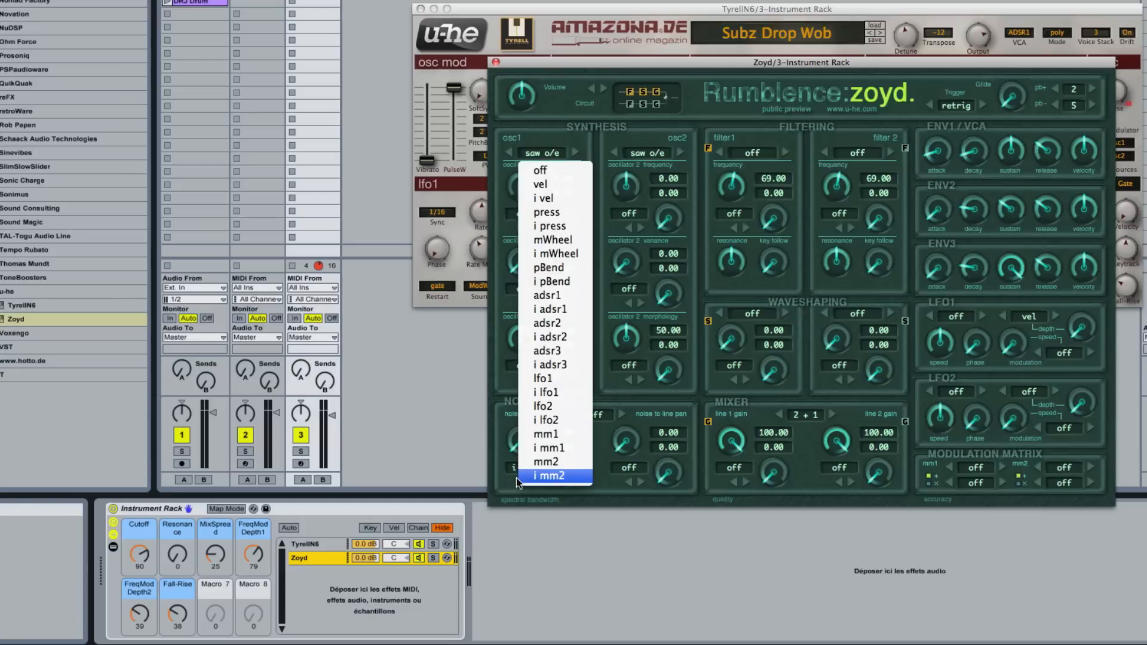
left_click(522, 475)
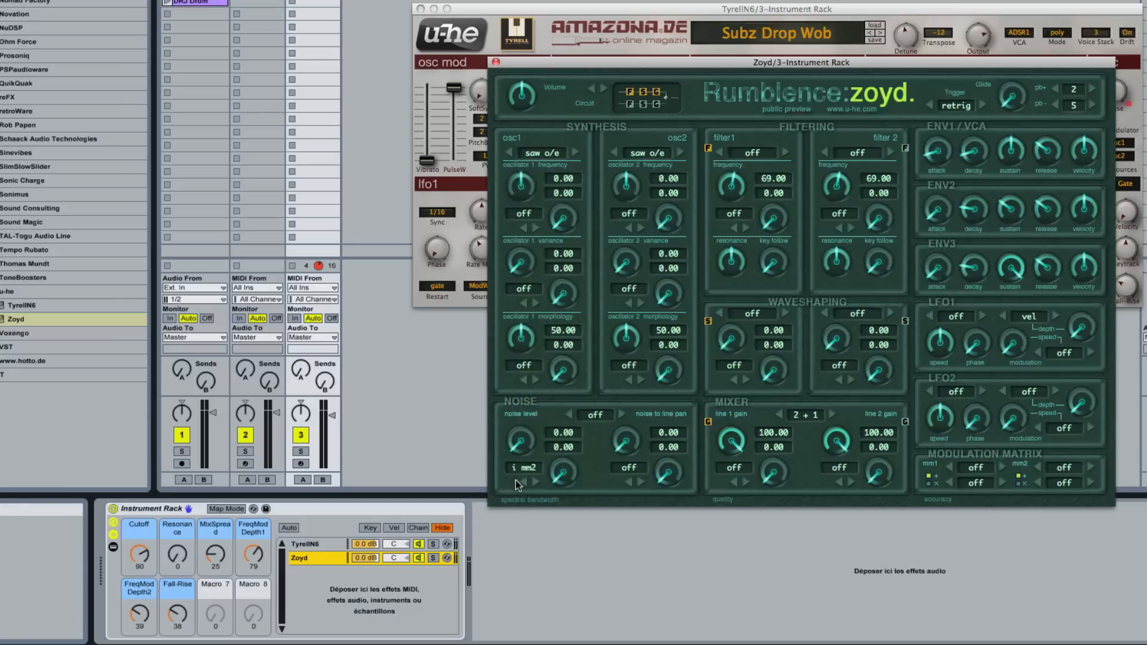
left_click(496, 62)
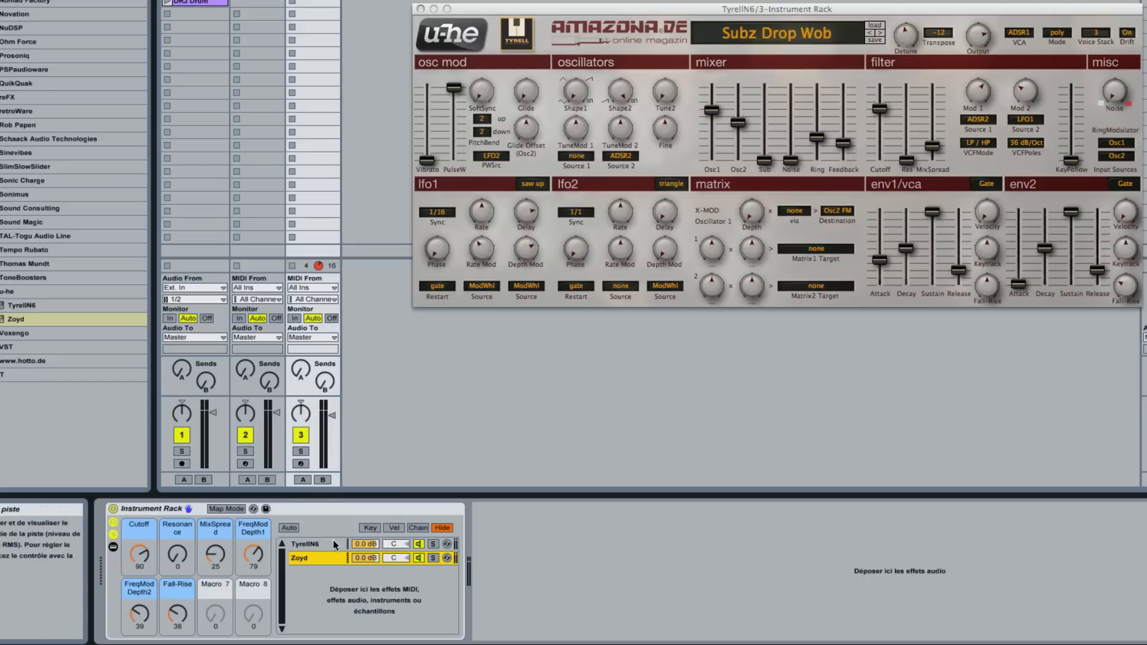
key("Delete")
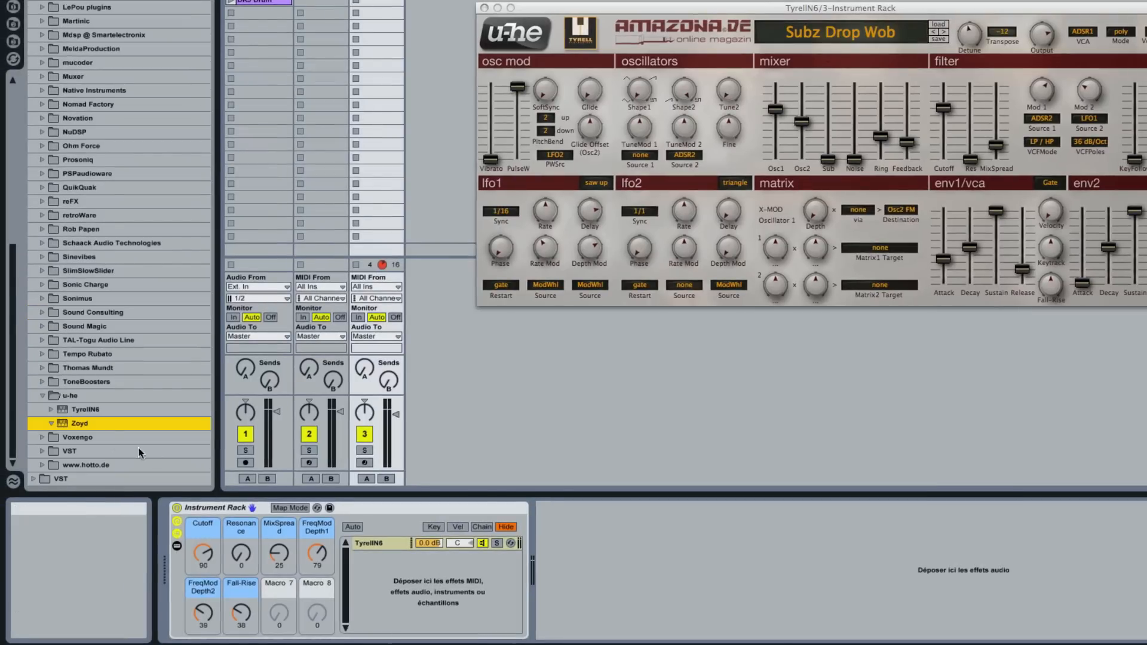
Add the u-he Zoyd synth as a second chain in the rack, bring its editor forward and solo the chain
left_click_drag(87, 423, 385, 564)
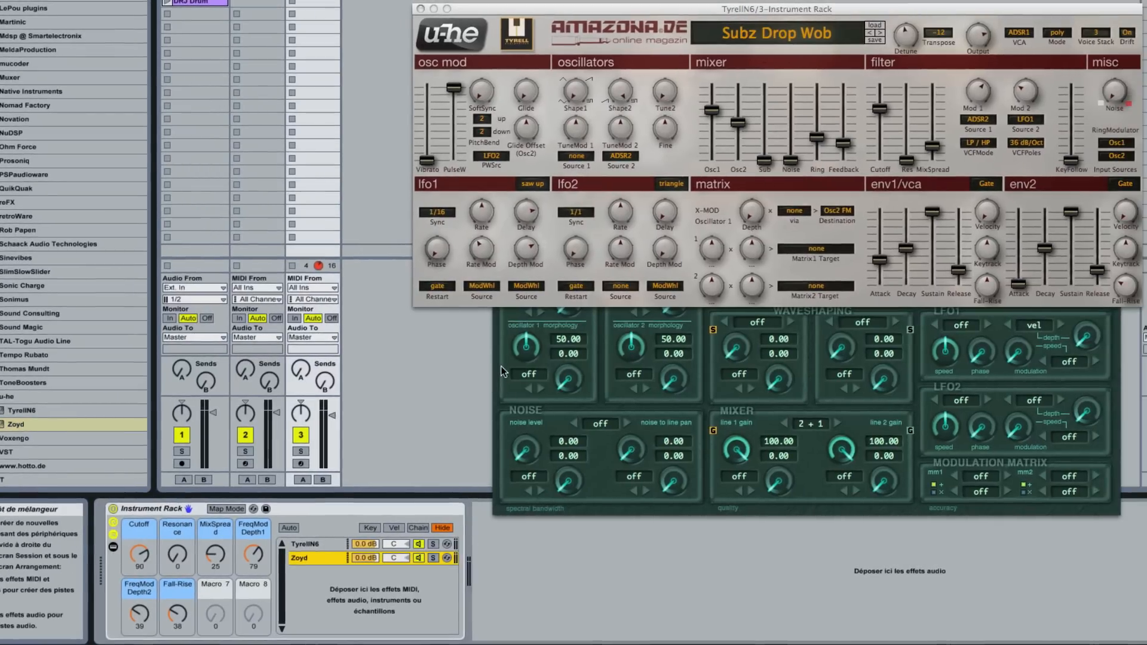
left_click(500, 356)
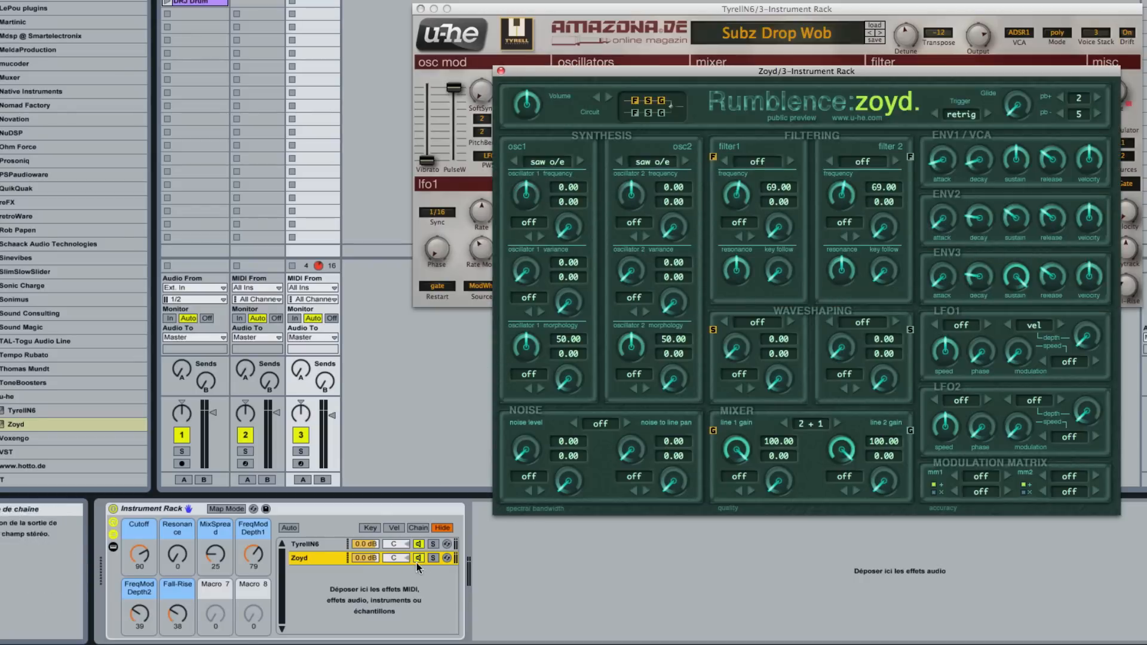
left_click(432, 558)
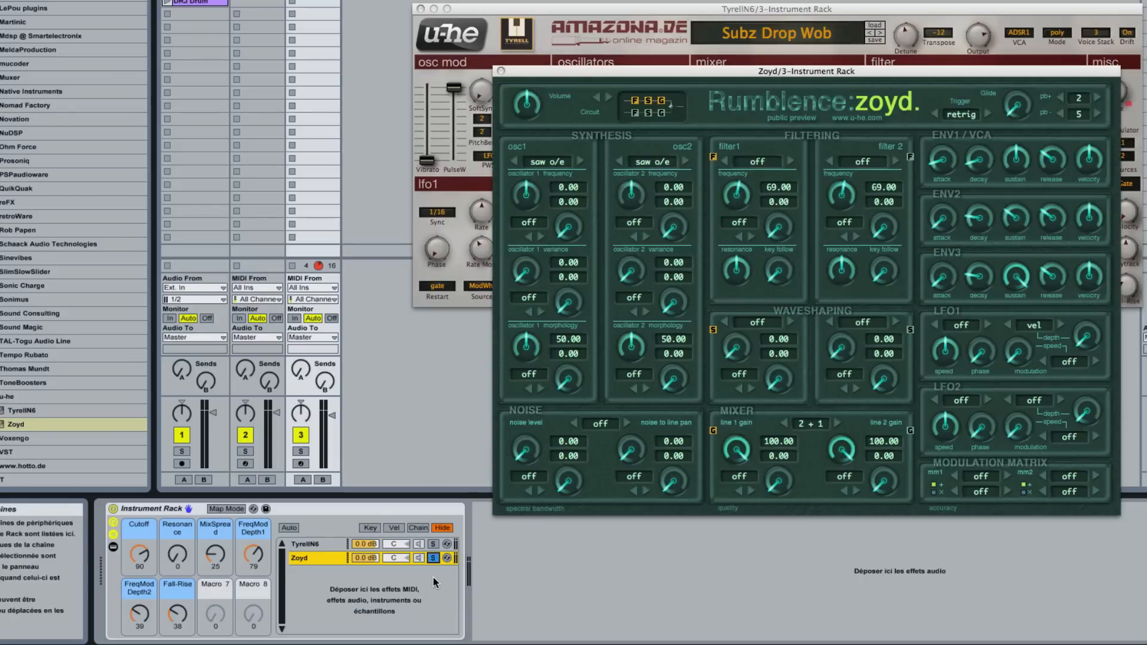
Arm track 3 for recording and select the Zoyd chain to show its device in the rack
left_click(302, 464)
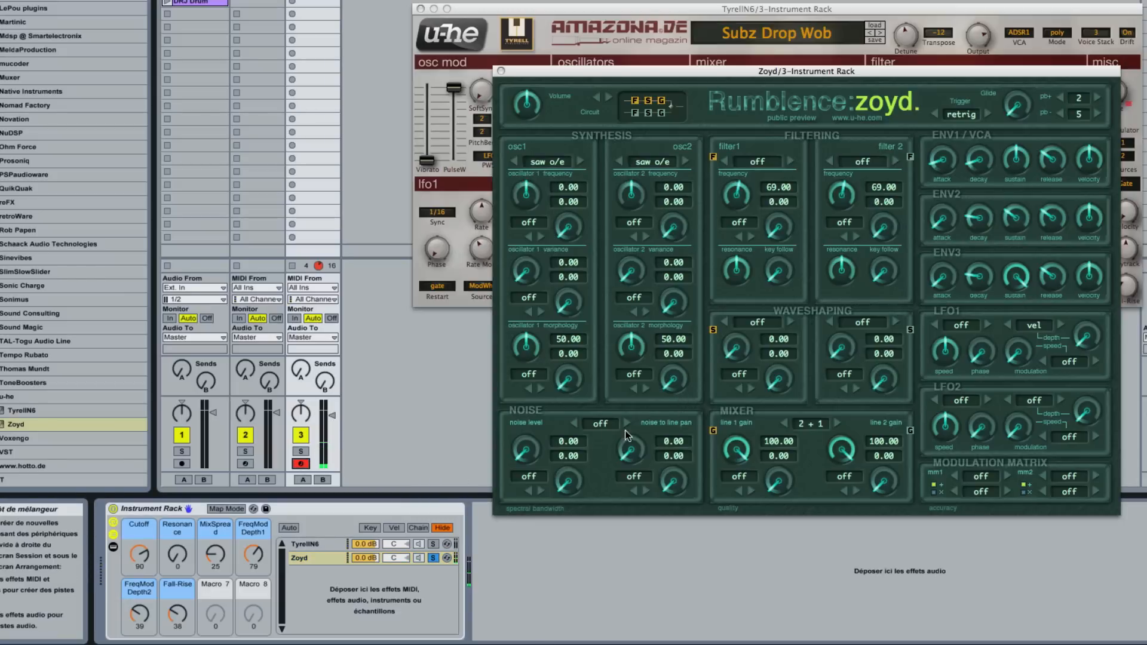
left_click(314, 559)
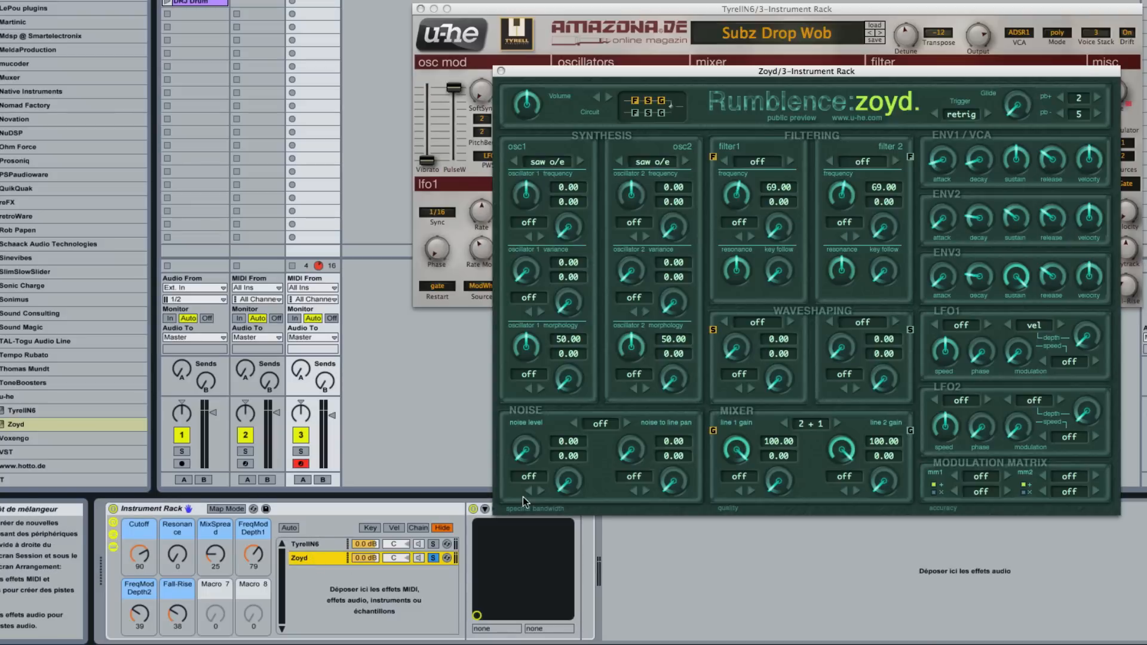
Unfold the Zoyd device and configure it to expose oscillator 1's frequency and morphology parameters
left_click_drag(654, 76, 666, 7)
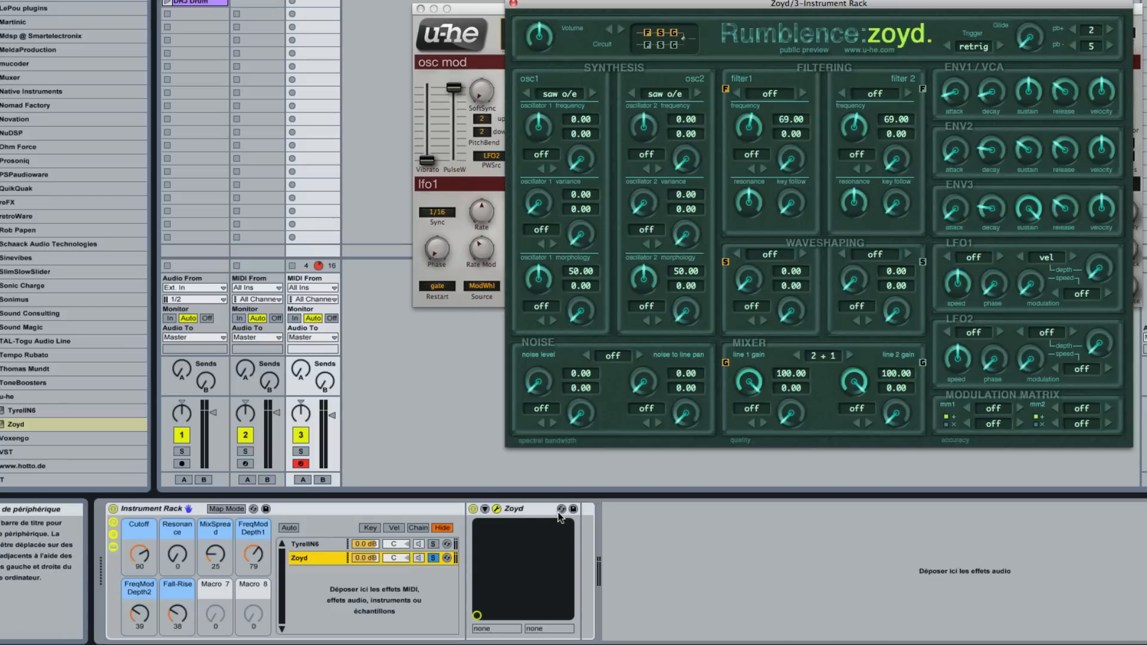
left_click(485, 509)
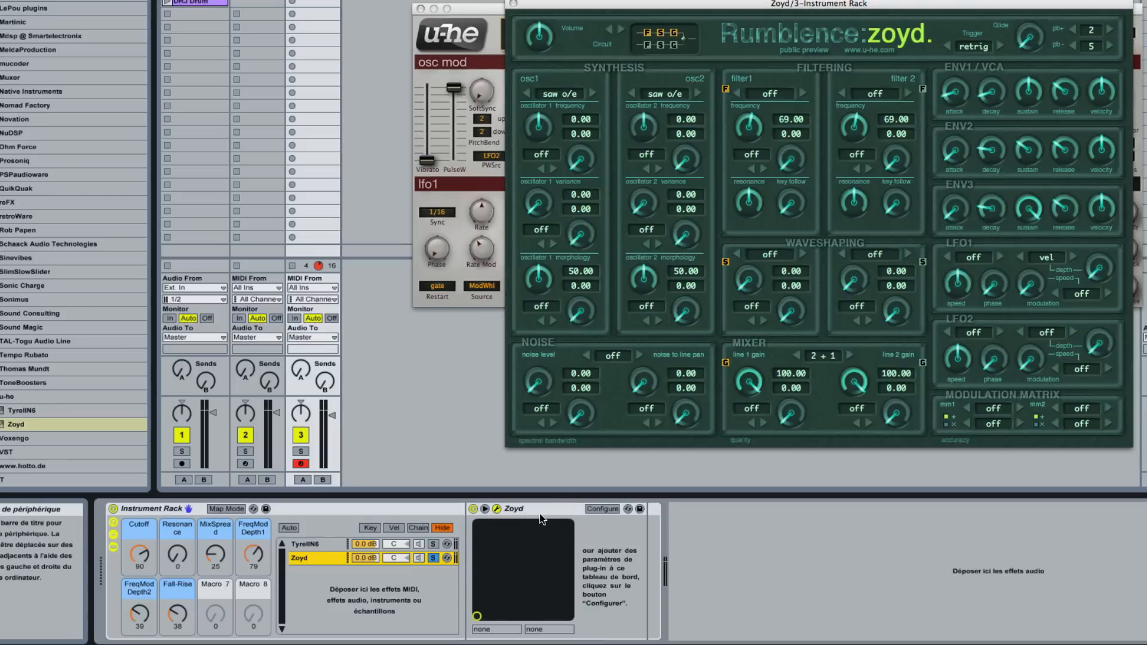
left_click(603, 510)
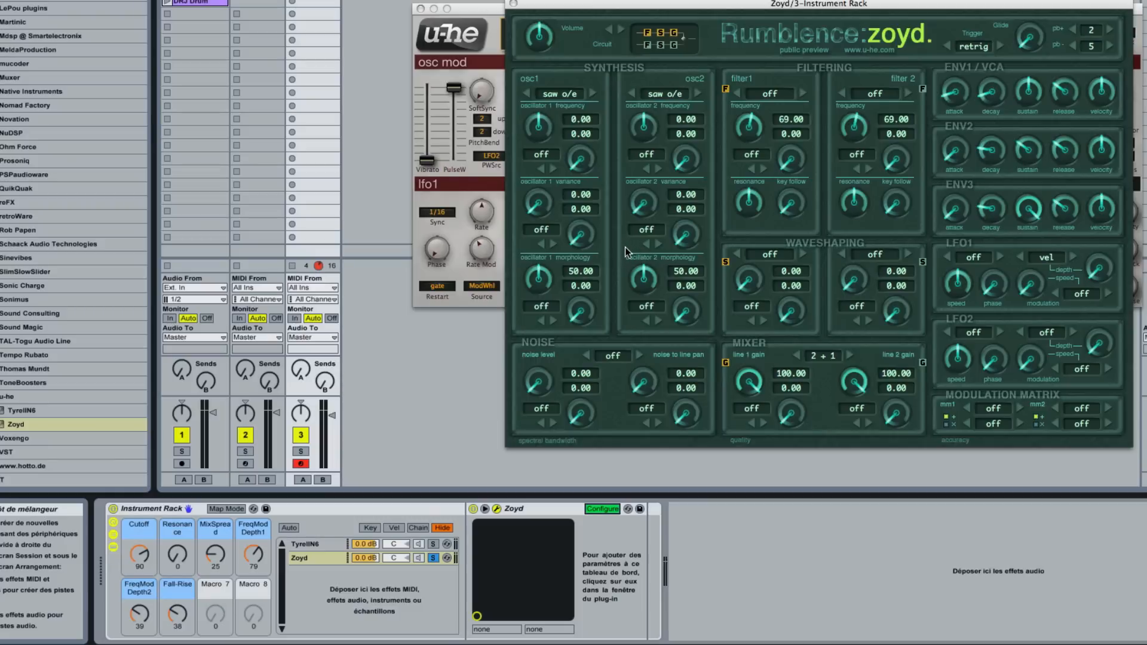
left_click(538, 129)
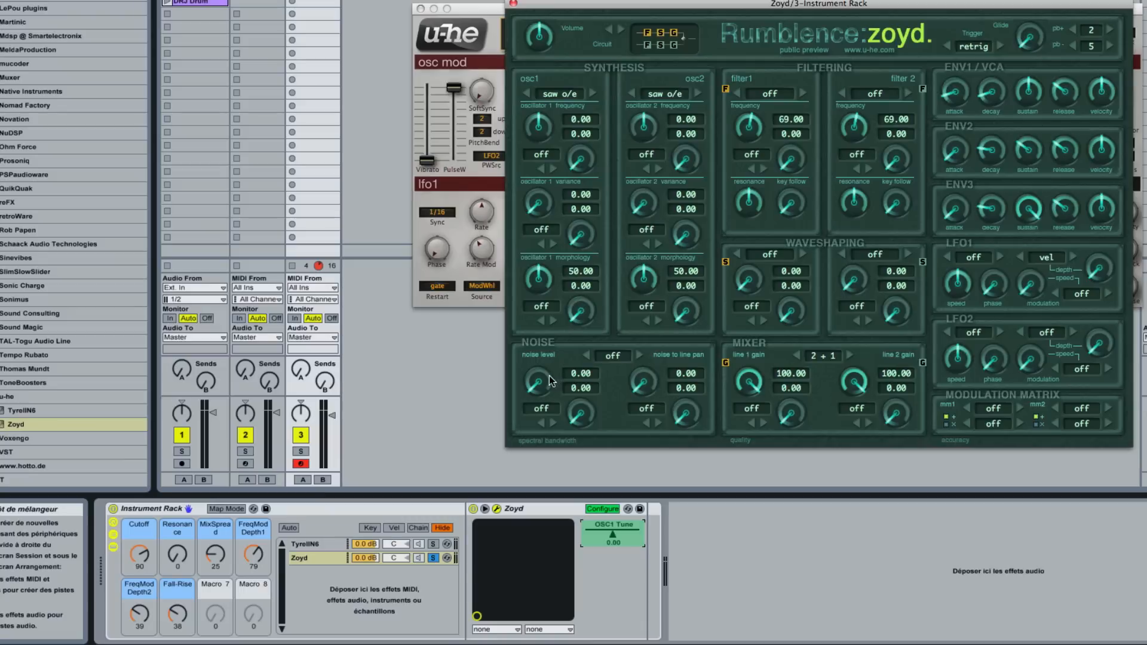
left_click(541, 282)
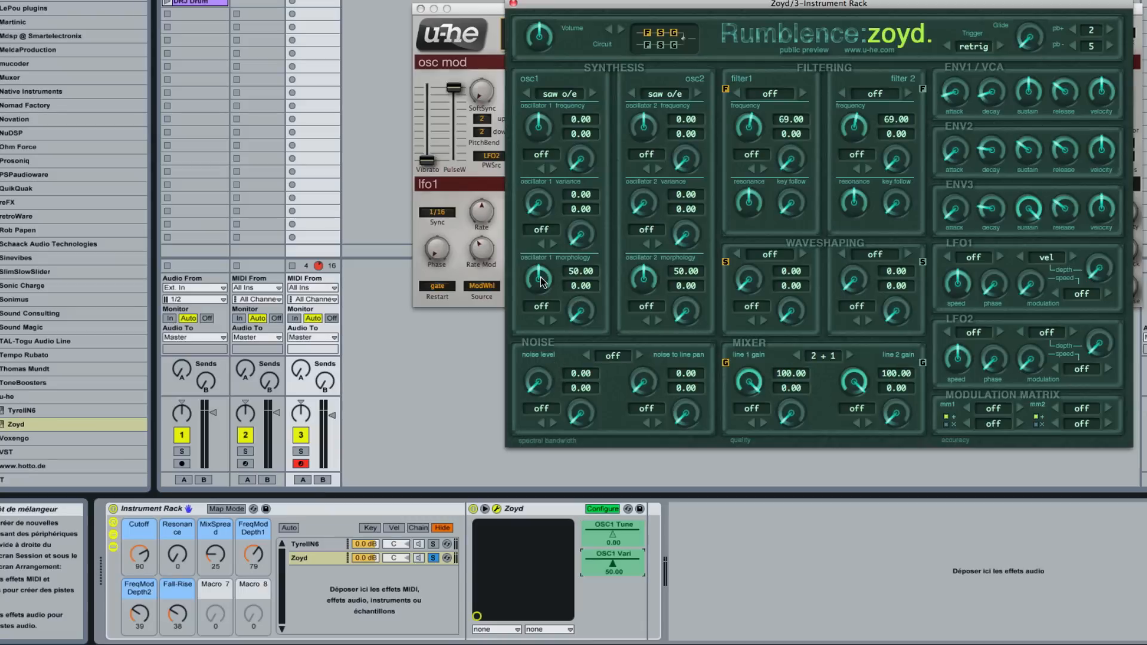
left_click(602, 509)
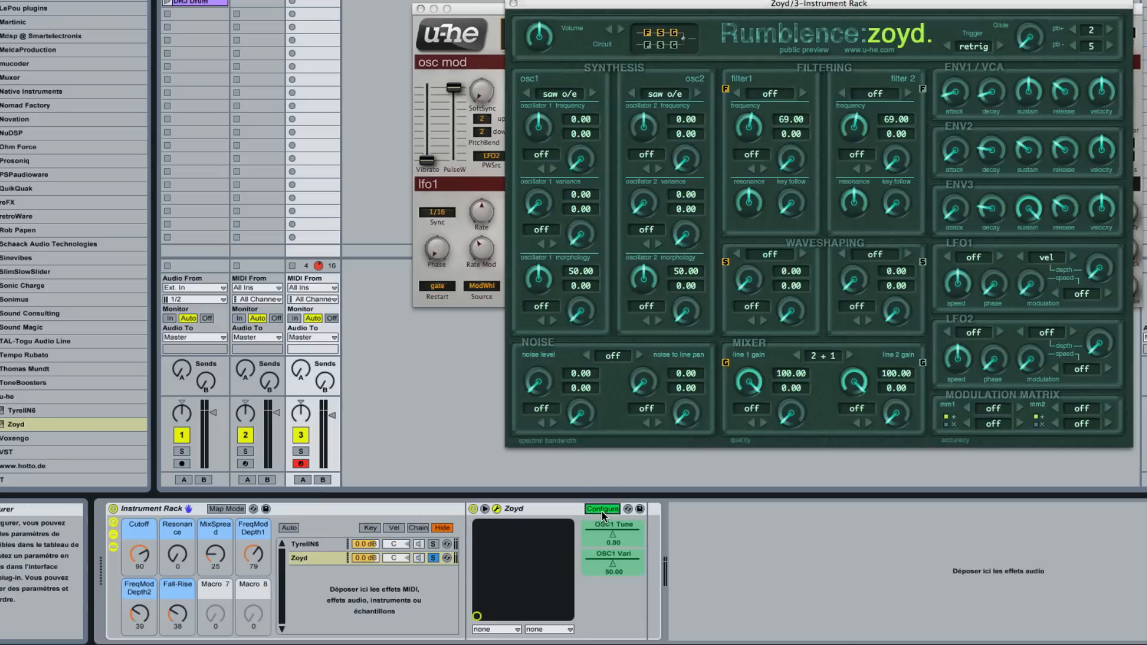
right_click(609, 534)
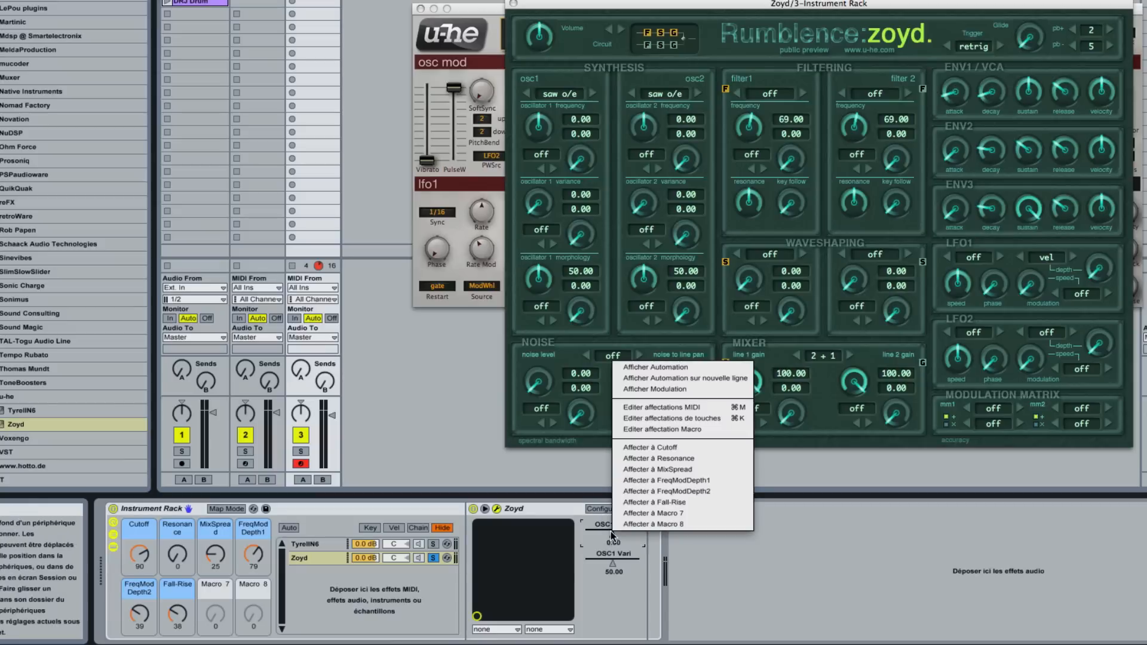
left_click(687, 526)
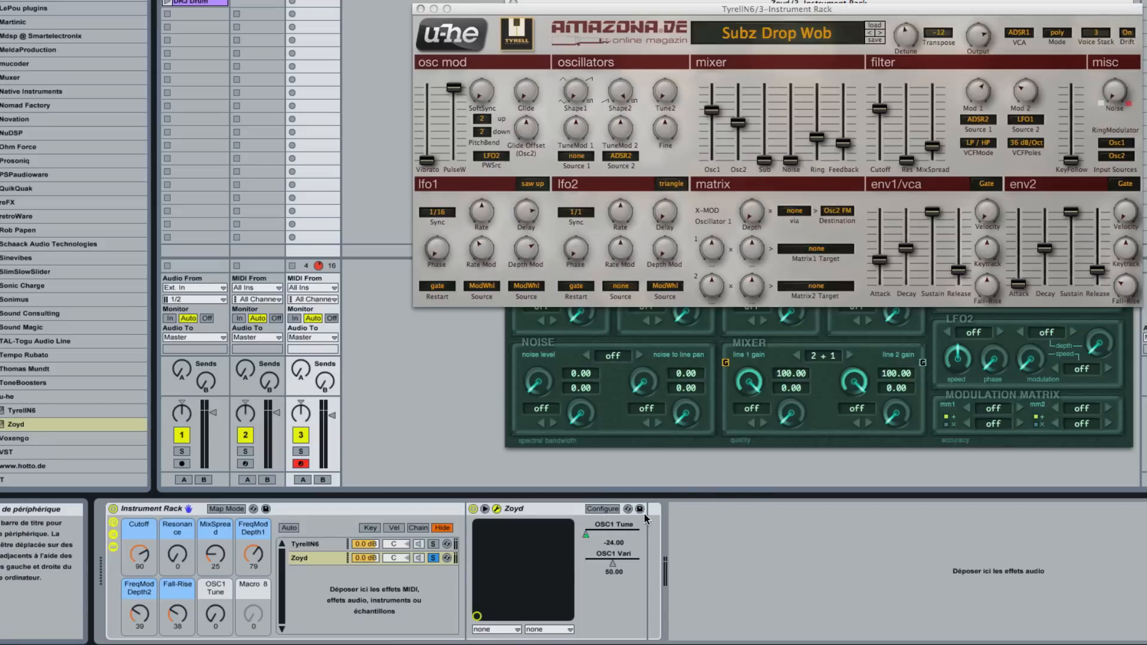
key("super+z")
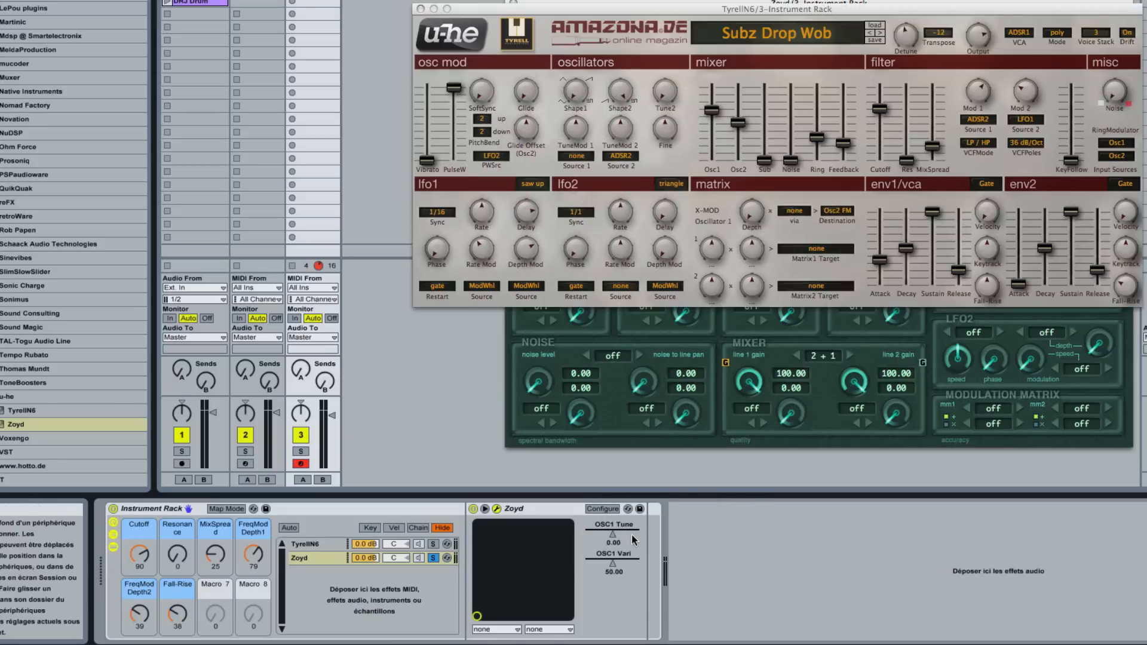
Map Zoyd's OSC1 Tune parameter to Macro 7 and enter 0 as its value
right_click(614, 537)
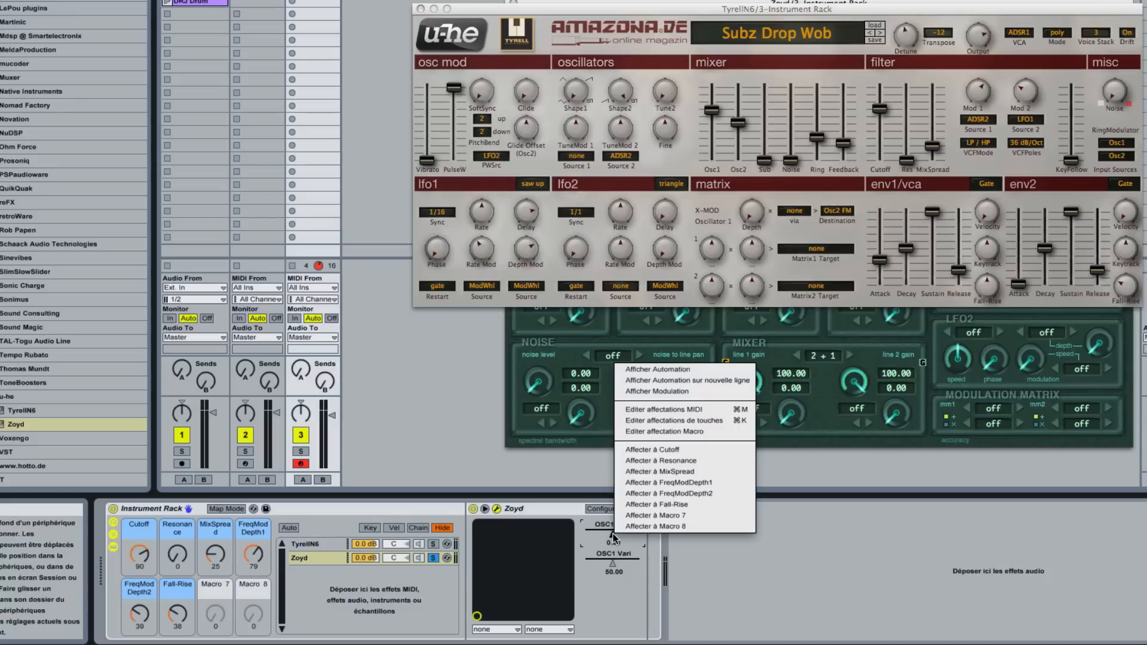
left_click(655, 515)
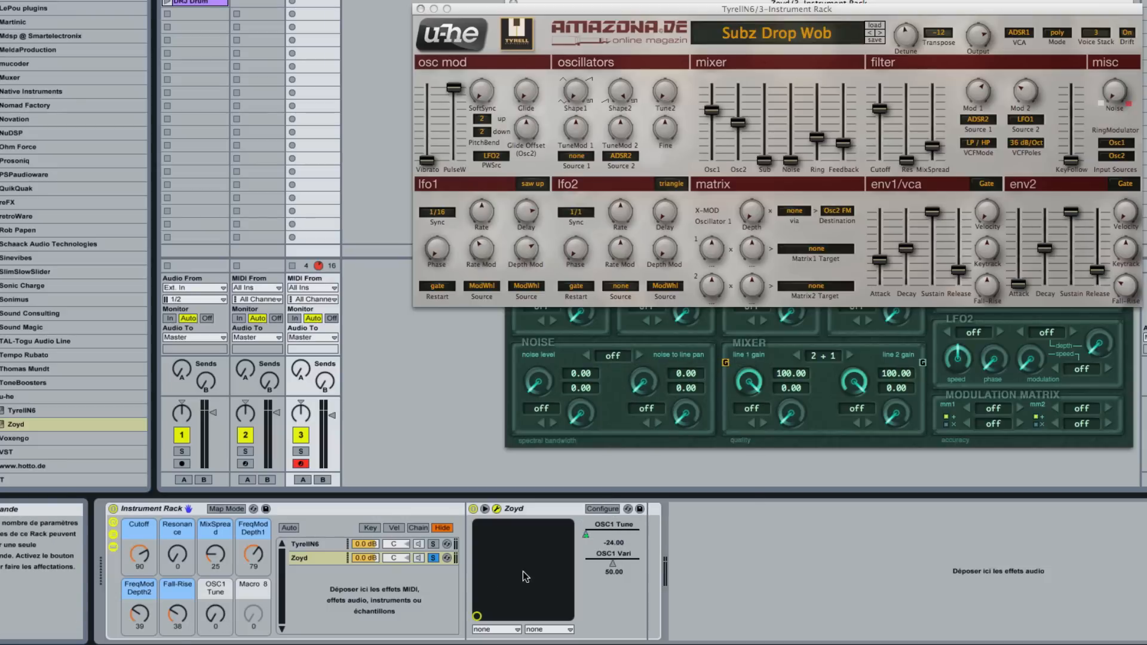
left_click(622, 545)
left_click_drag(625, 546, 599, 549)
type("0")
key("Return")
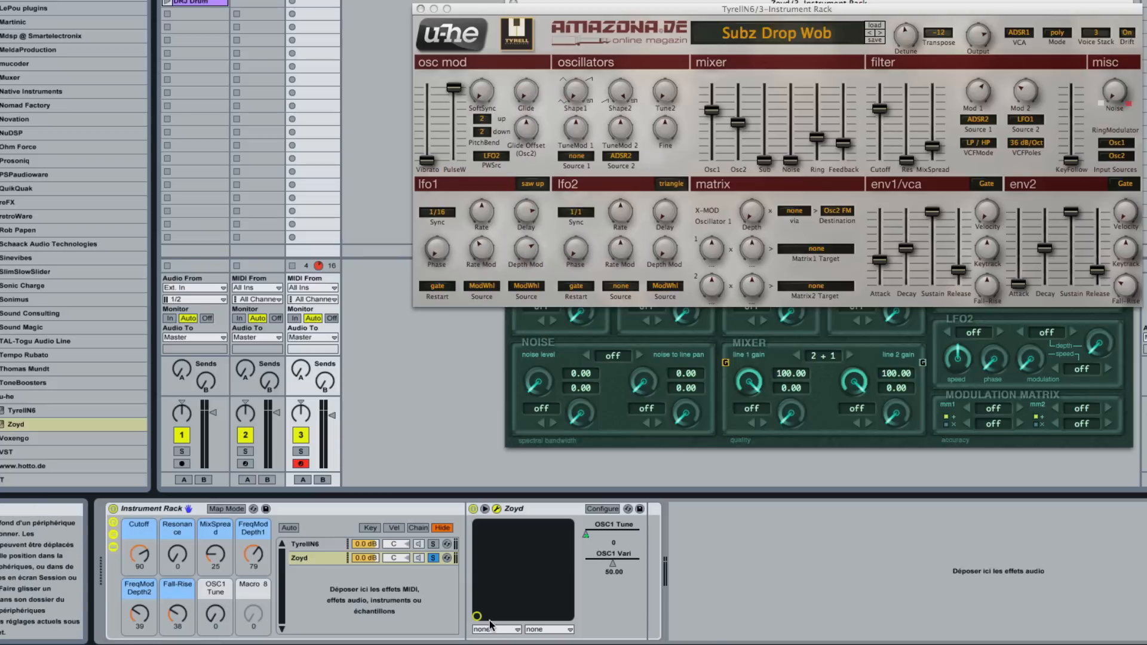
Map Zoyd's OSC1 Vari parameter to Macro 8 and enter 50 as its value
right_click(612, 567)
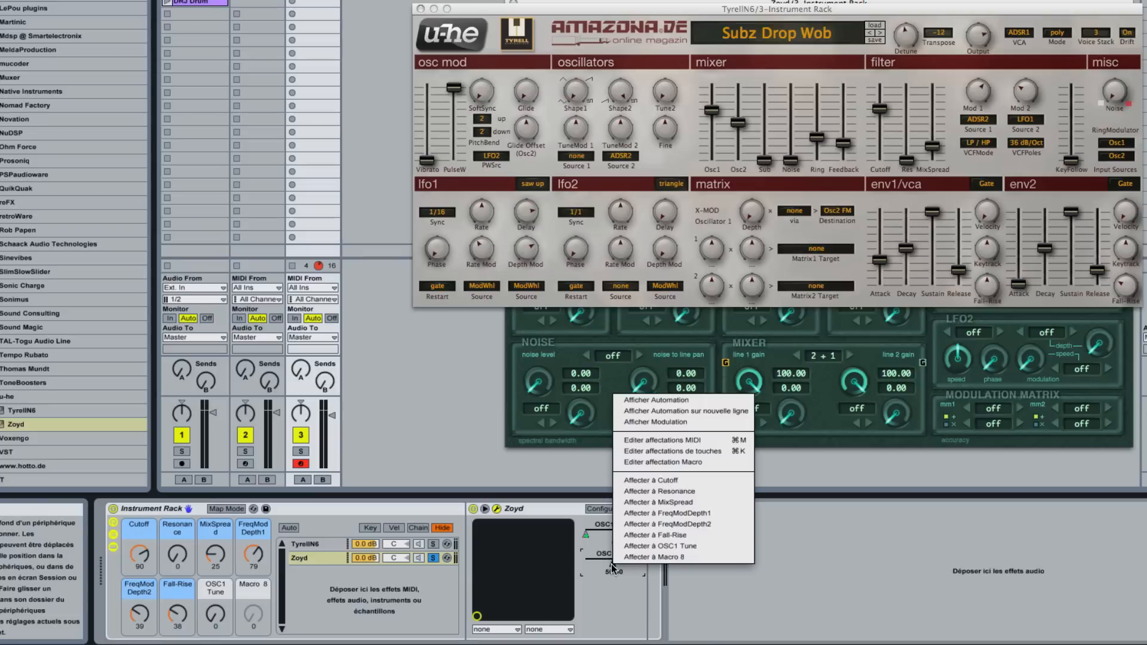
left_click(654, 557)
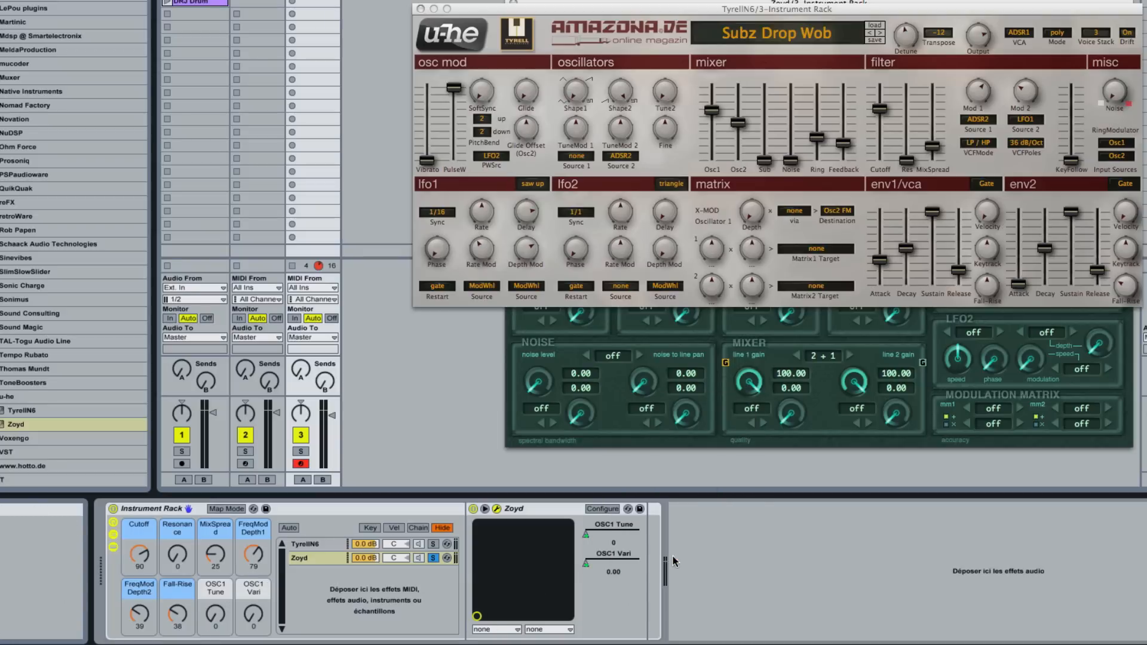
left_click(614, 575)
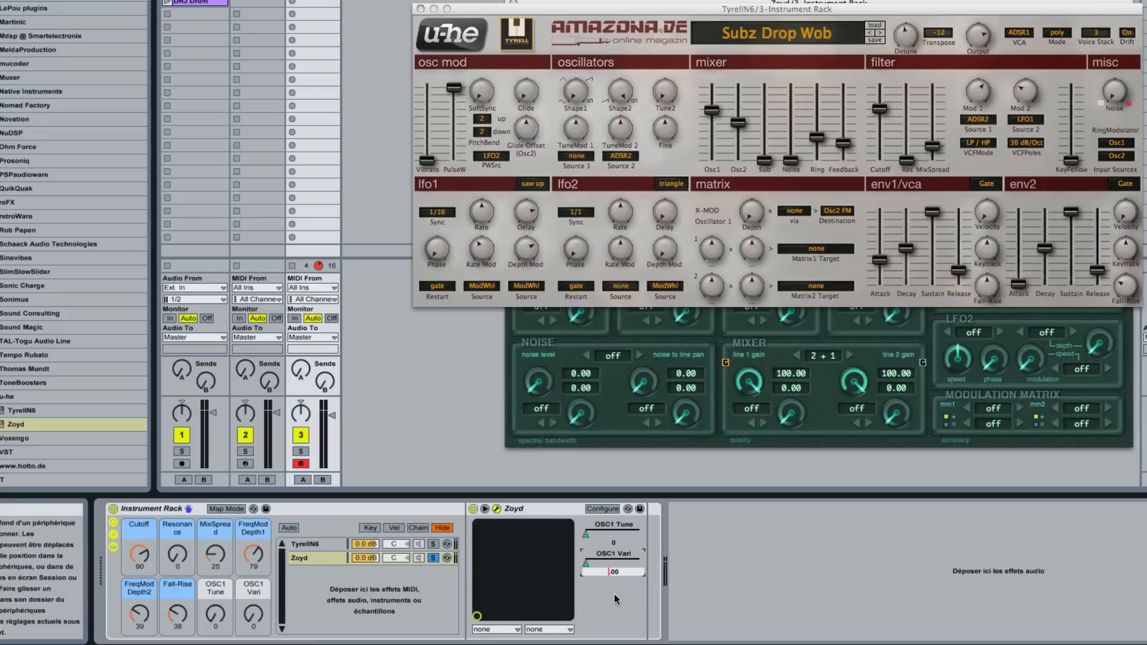
type("50")
key("Return")
Close the TyrellN6 editor and set the OSC1 Tune macro to 71 and the OSC1 Vari macro to 99
left_click_drag(254, 614, 253, 587)
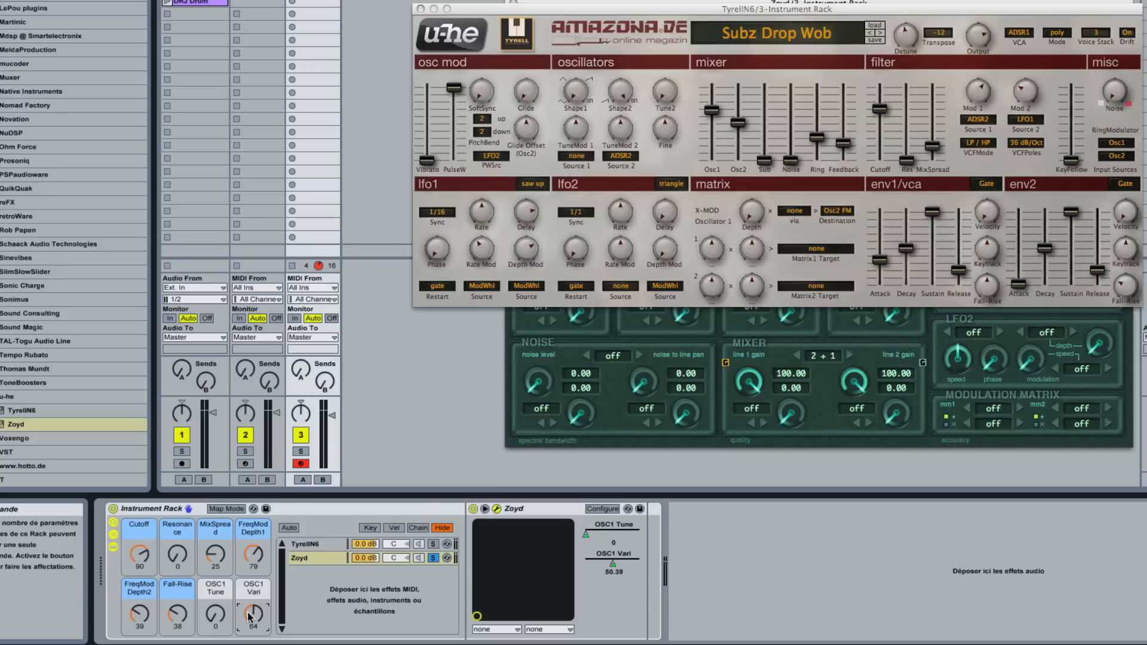
left_click_drag(215, 613, 215, 606)
left_click(421, 8)
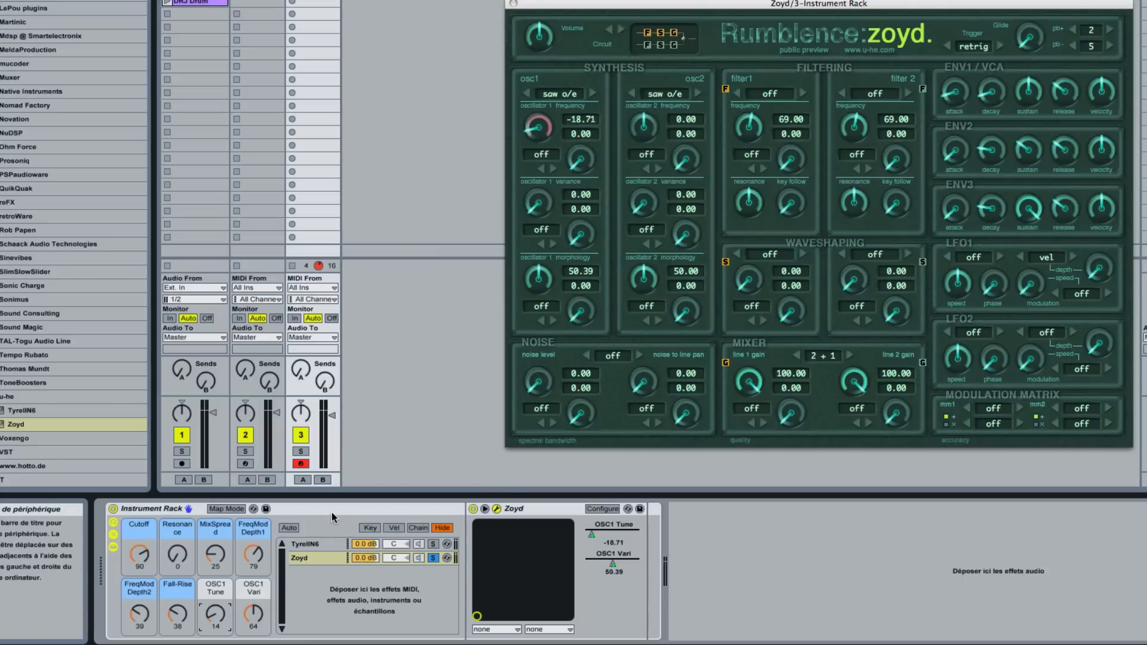
left_click_drag(215, 614, 215, 580)
left_click_drag(253, 614, 253, 592)
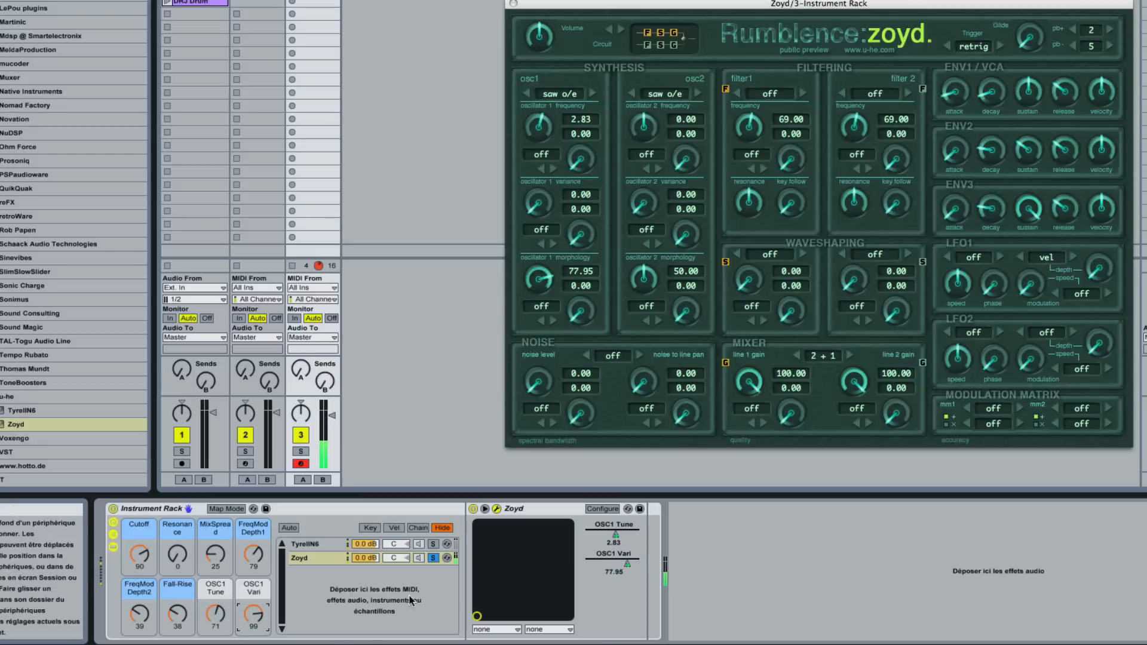
Unsolo the Zoyd chain and lower its volume to -4.3 dB to balance it with the TyrellN6 chain
left_click(434, 558)
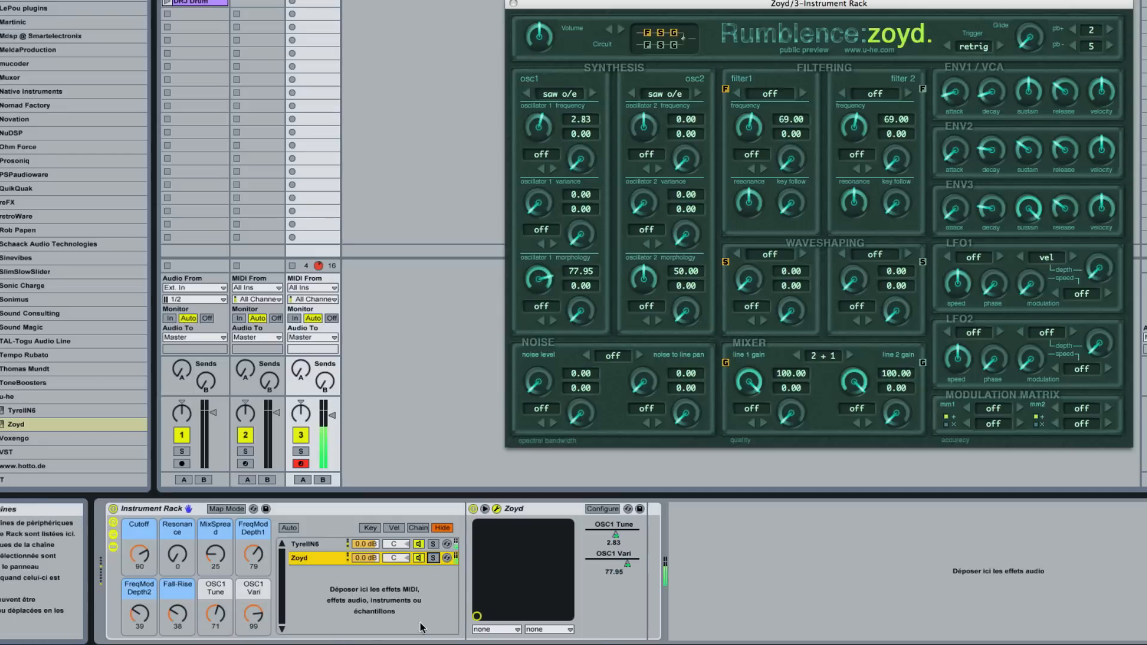
left_click_drag(365, 558, 364, 560)
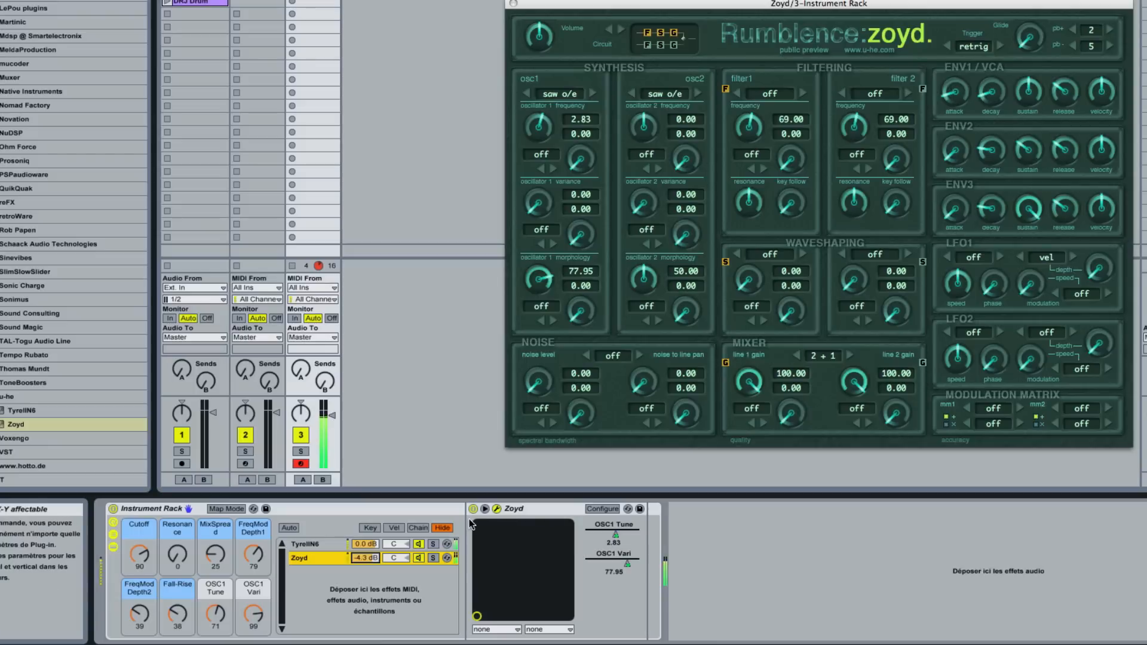
left_click(308, 544)
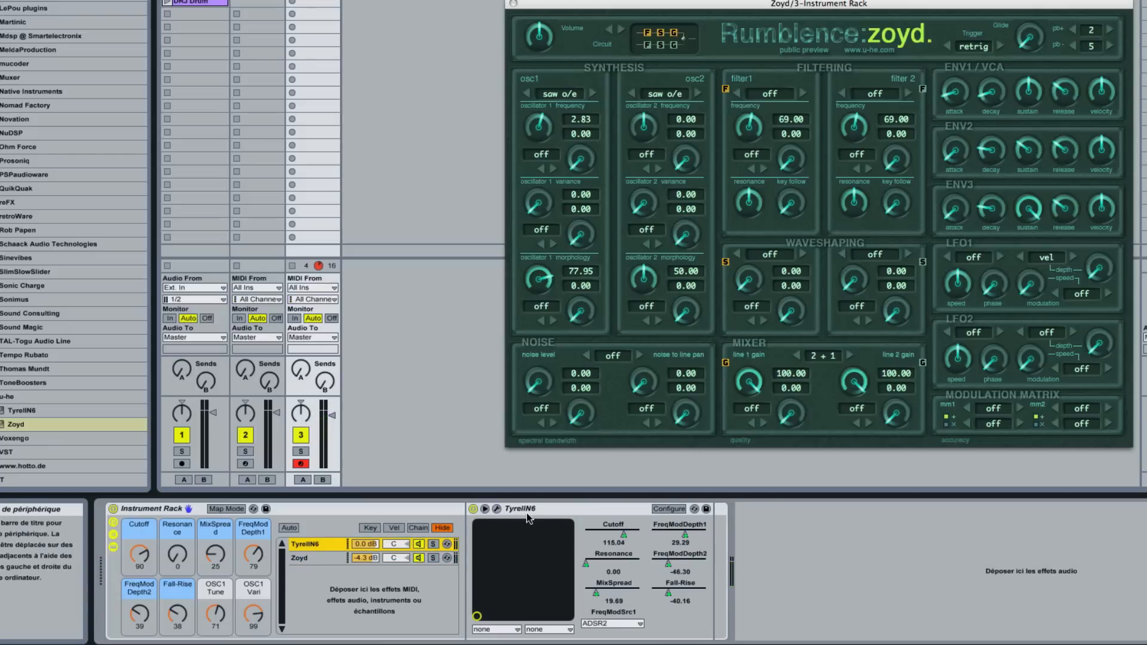
left_click(311, 558)
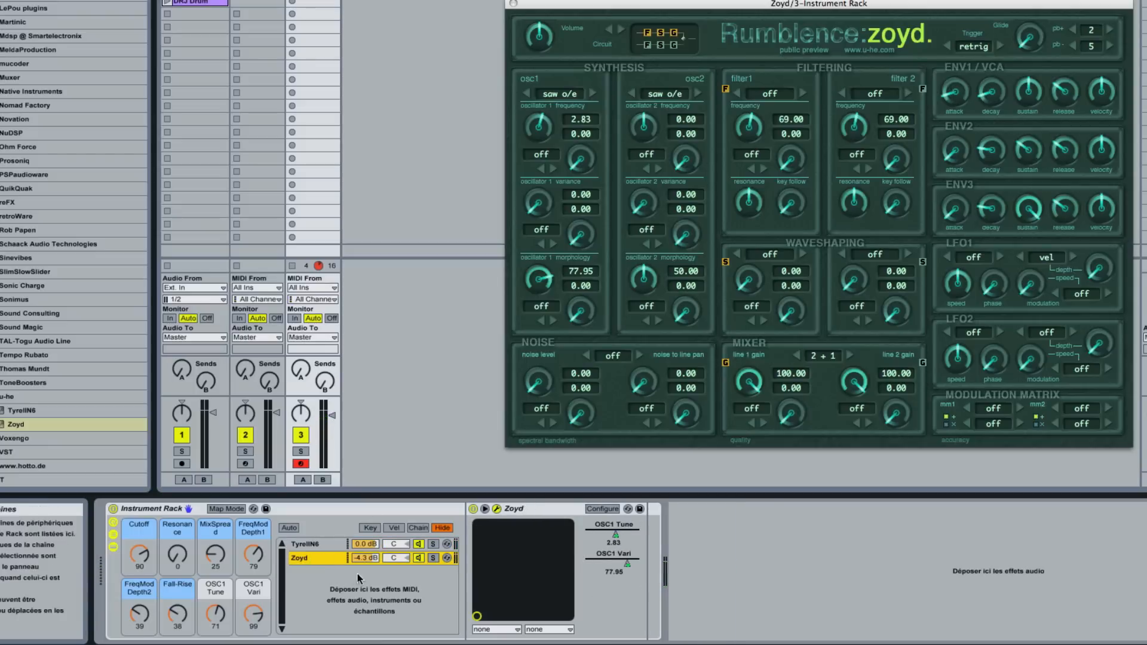
Color the OSC1 Tune and OSC1 Vari macros light yellow and collapse the rack to only its macro controls
right_click(224, 592)
left_click(251, 588)
right_click(251, 590)
left_click(277, 587)
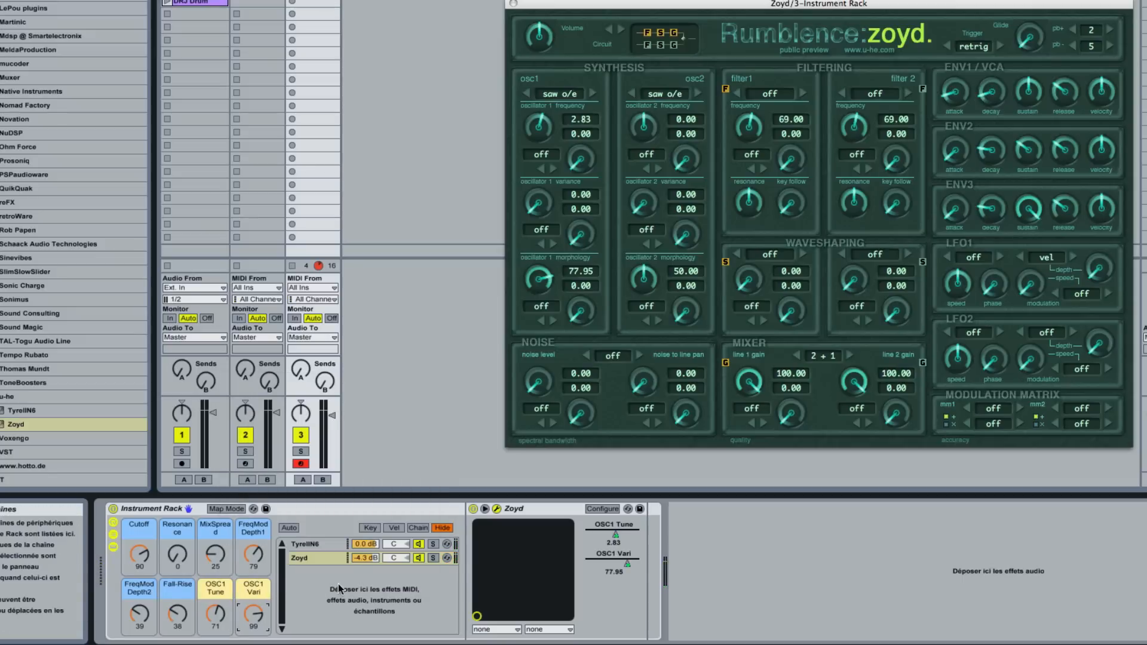
left_click(112, 540)
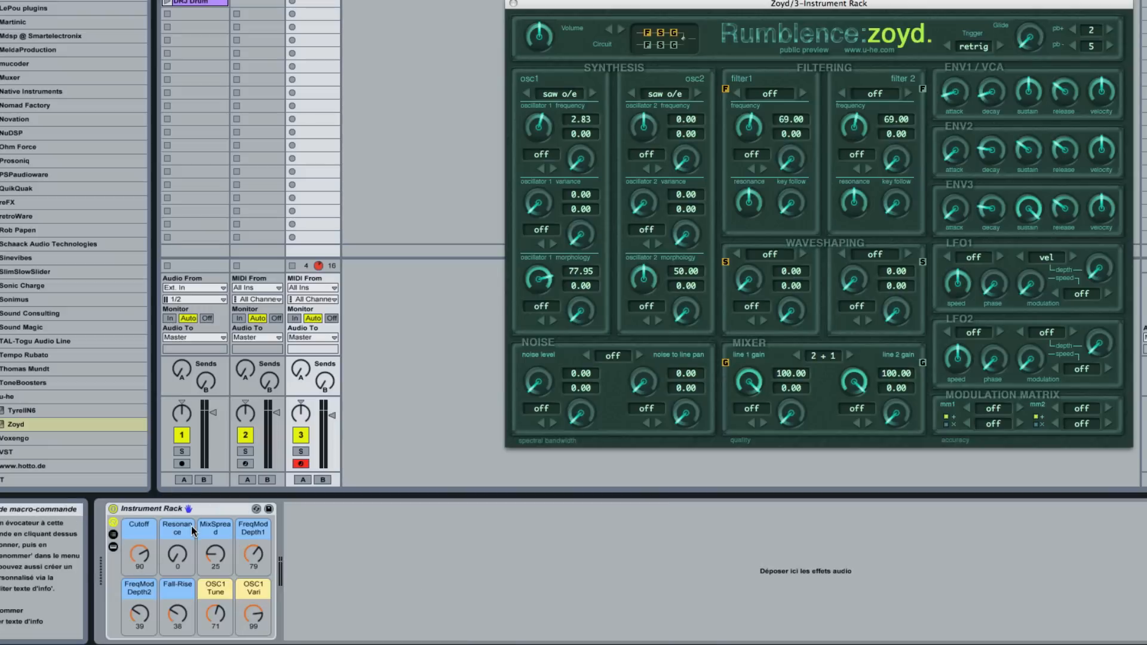
Rename the Instrument Rack as DRJ UHE and save it as a preset
right_click(167, 510)
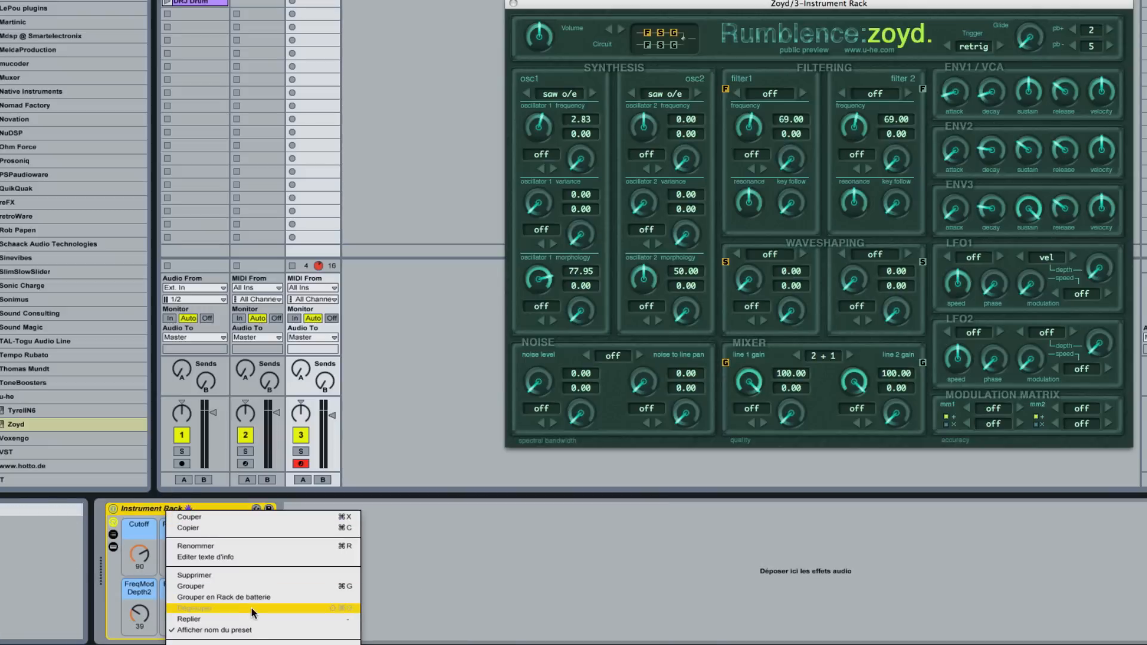
left_click(237, 547)
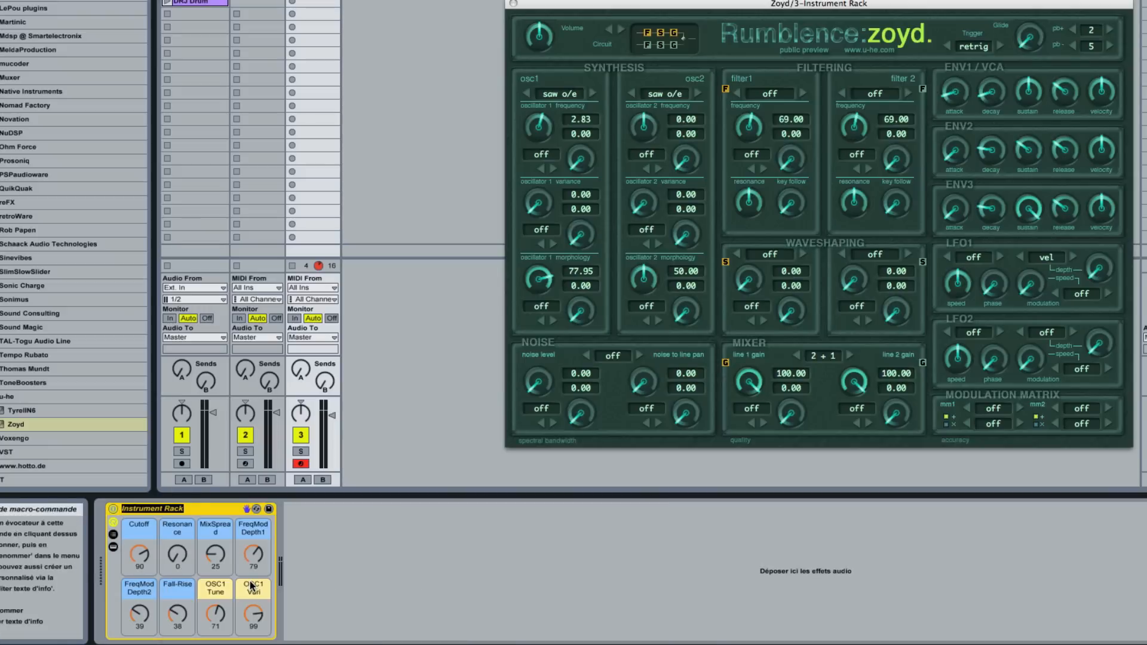
type("DRJ UHE")
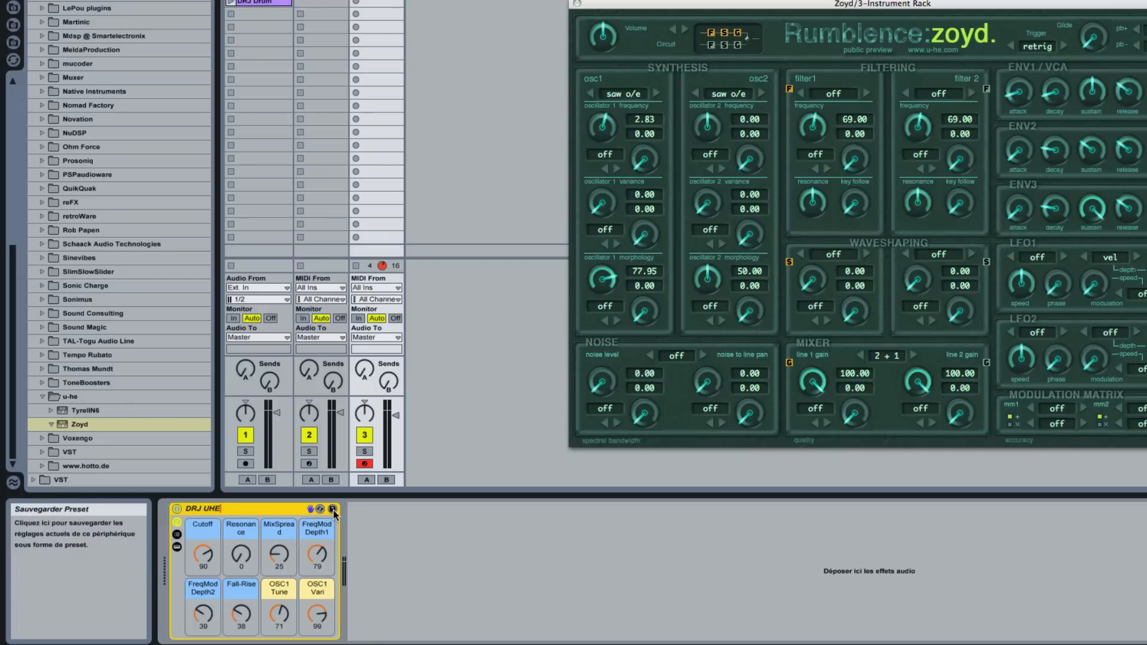
left_click(333, 509)
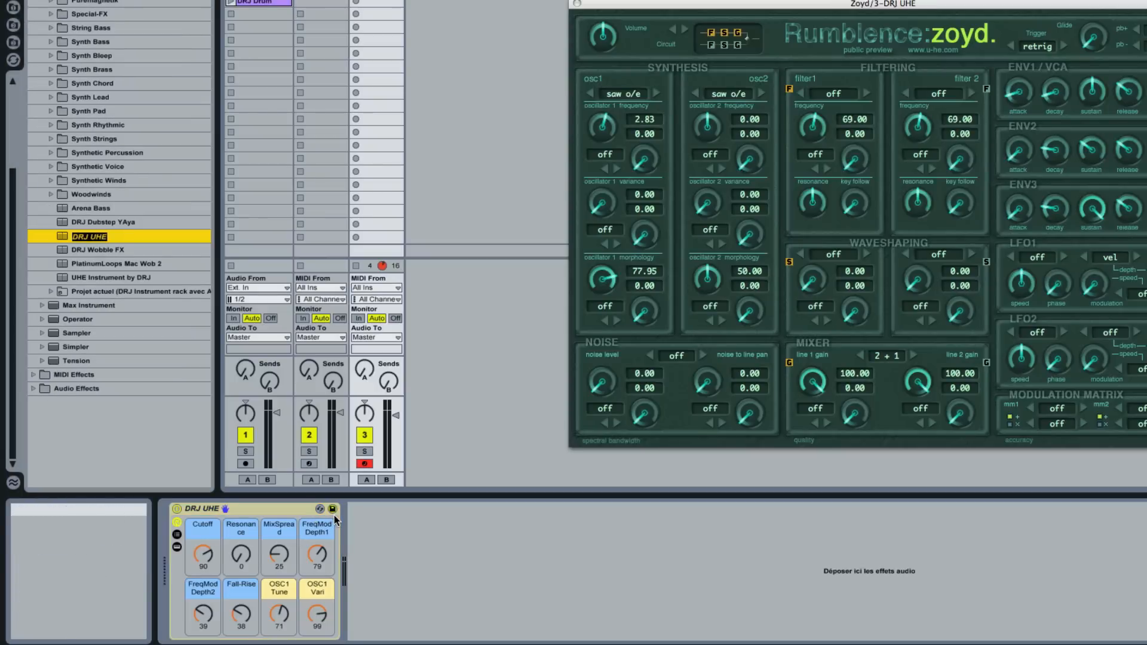
Examine where the DRJ UHE preset sits in the Live device browser and the u-he synths in the plug-in browser
scroll(122, 103, "up", 3)
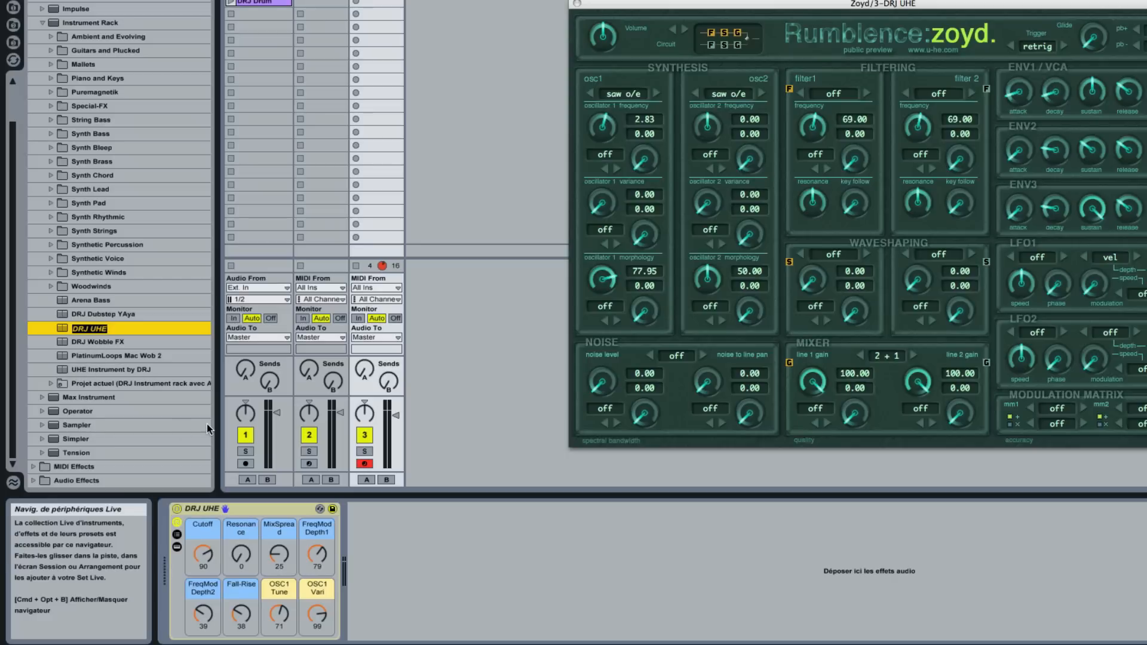
key("super+alt+p")
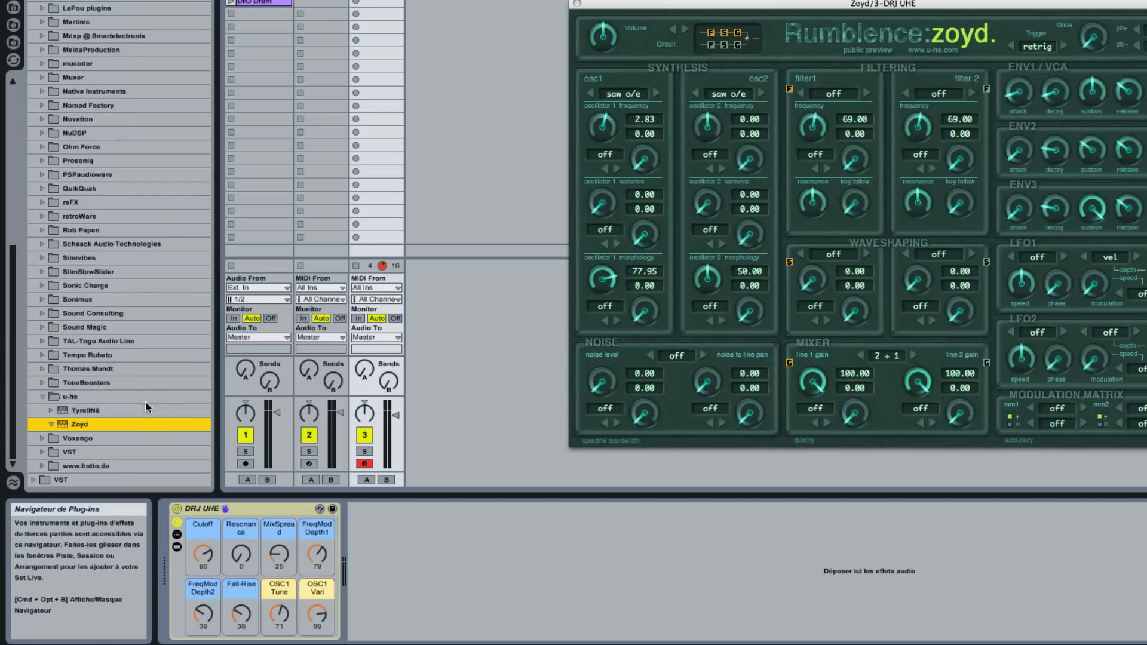
scroll(148, 421, "up", 3)
left_click(13, 1)
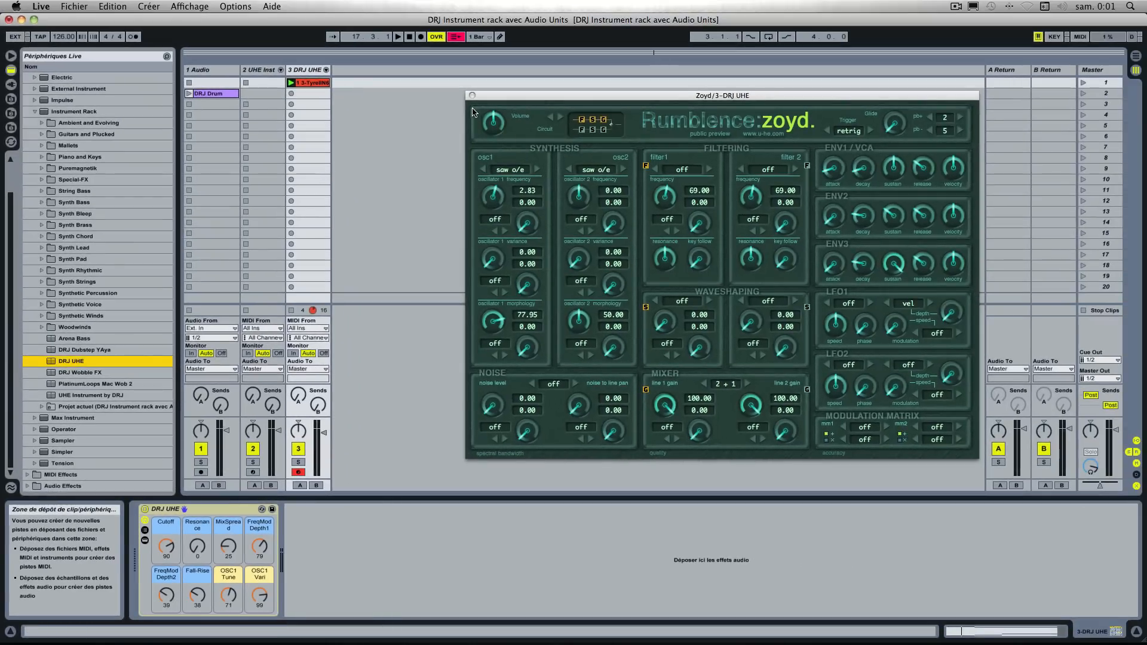
Close the Zoyd editor and move the red clip from track 3 to the first slot of track 2
left_click(472, 95)
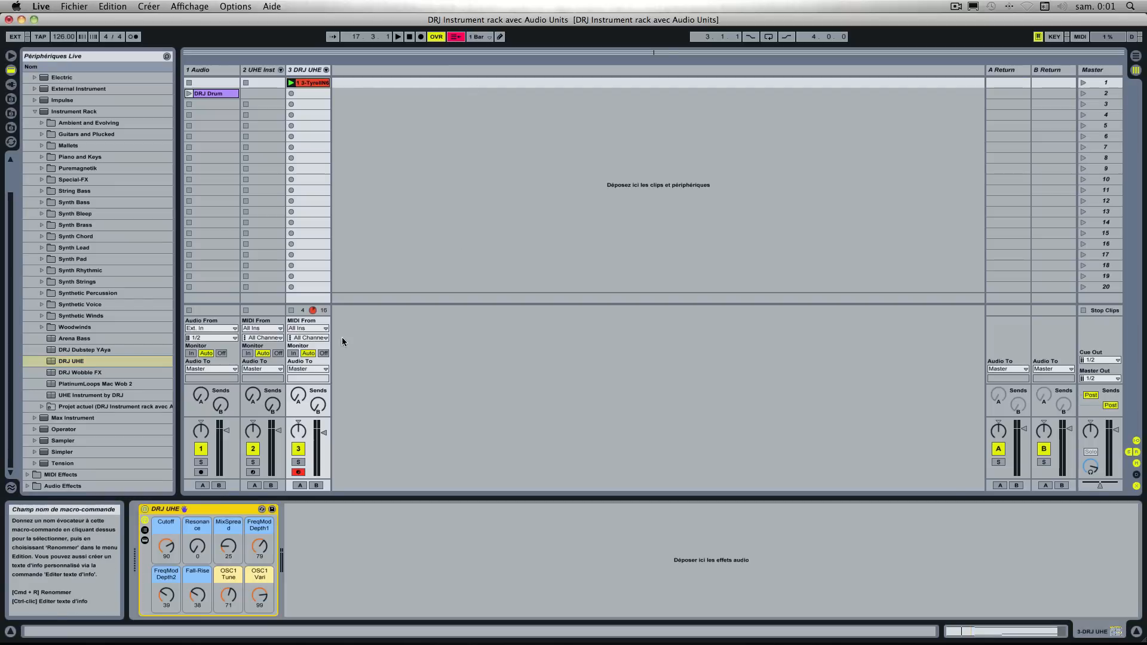
left_click_drag(307, 84, 263, 83)
Delete track 3 and load the saved DRJ UHE preset onto a new track
left_click(312, 84)
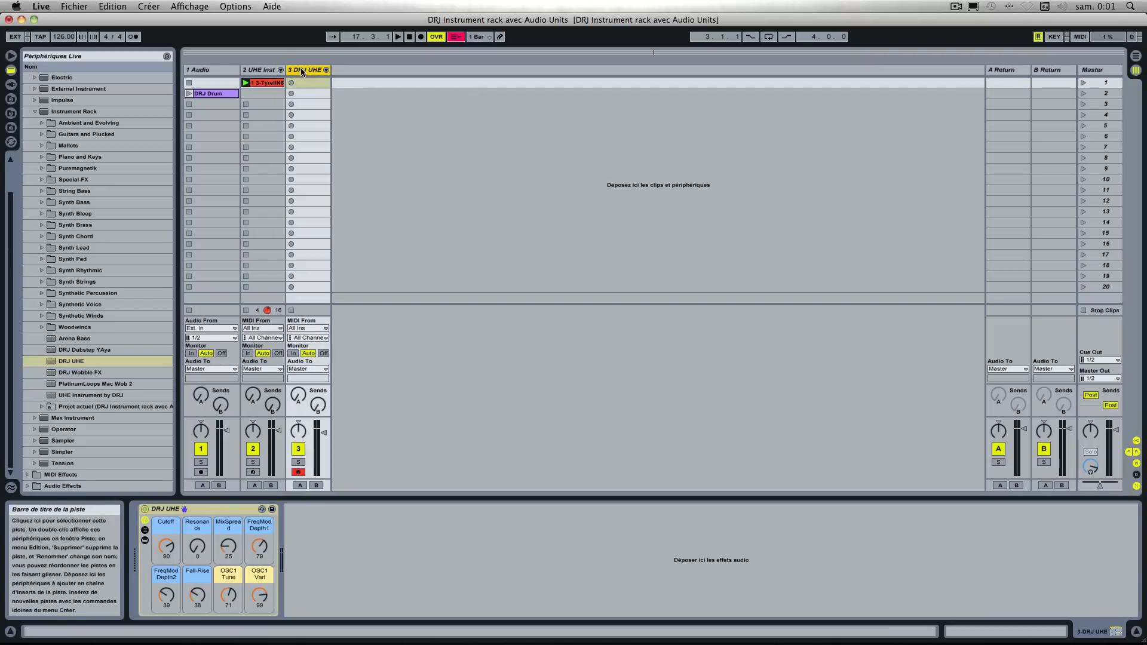
key("Delete")
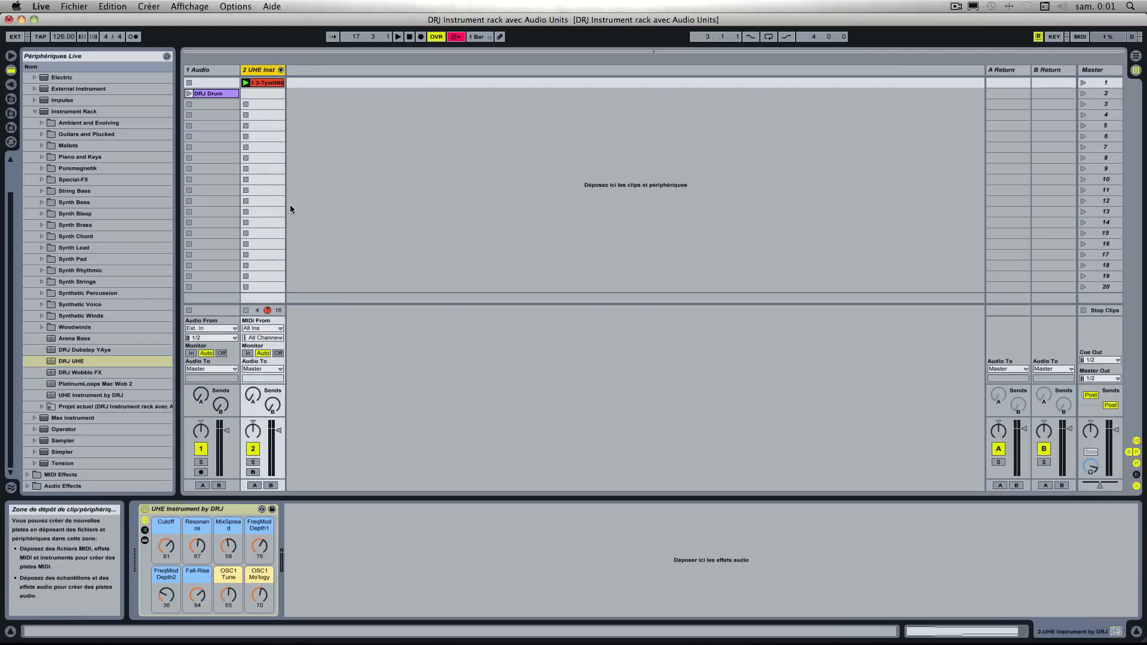
left_click_drag(74, 362, 367, 263)
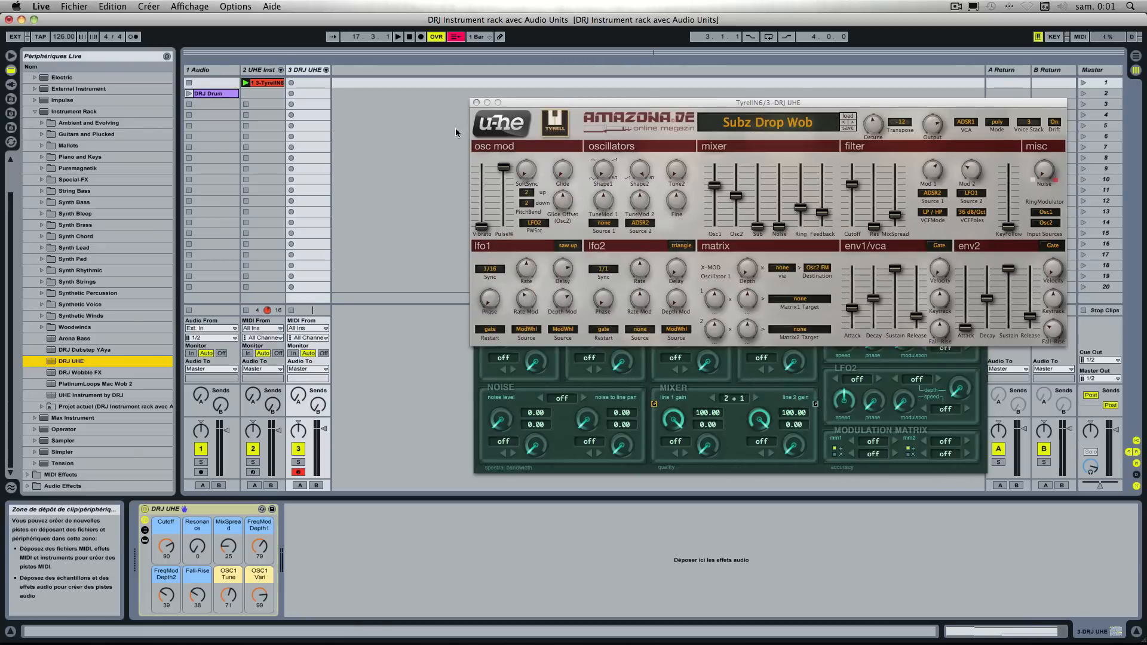
Close the TyrellN6 and Zoyd editors and show the chain list of the DRJ UHE rack
left_click(476, 103)
left_click(481, 110)
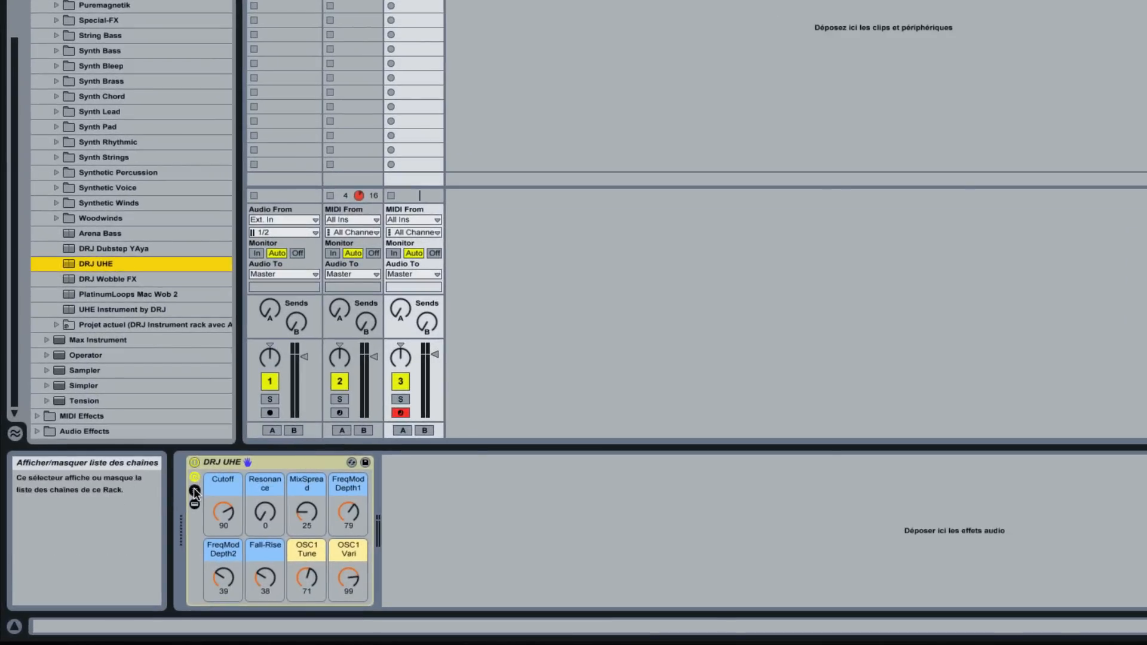
left_click(146, 530)
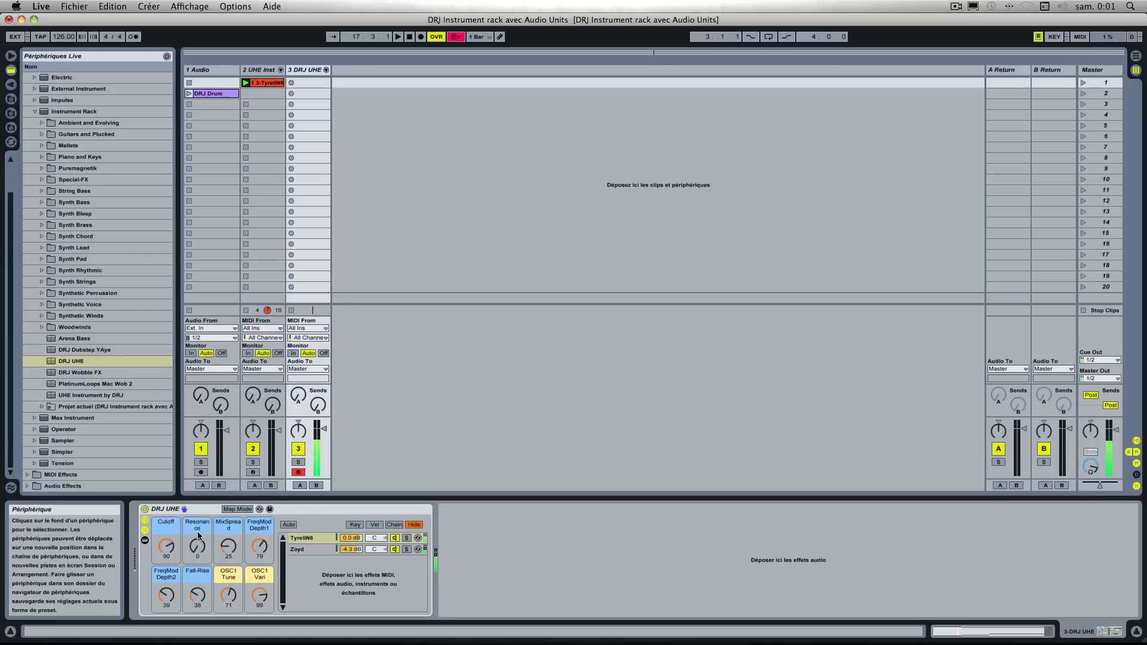
Unfold the DRJ UHE track's chains in the mixer, set TyrellN6 to -2.7 dB and Zoyd to -3.0 dB, and fold them again
left_click(326, 70)
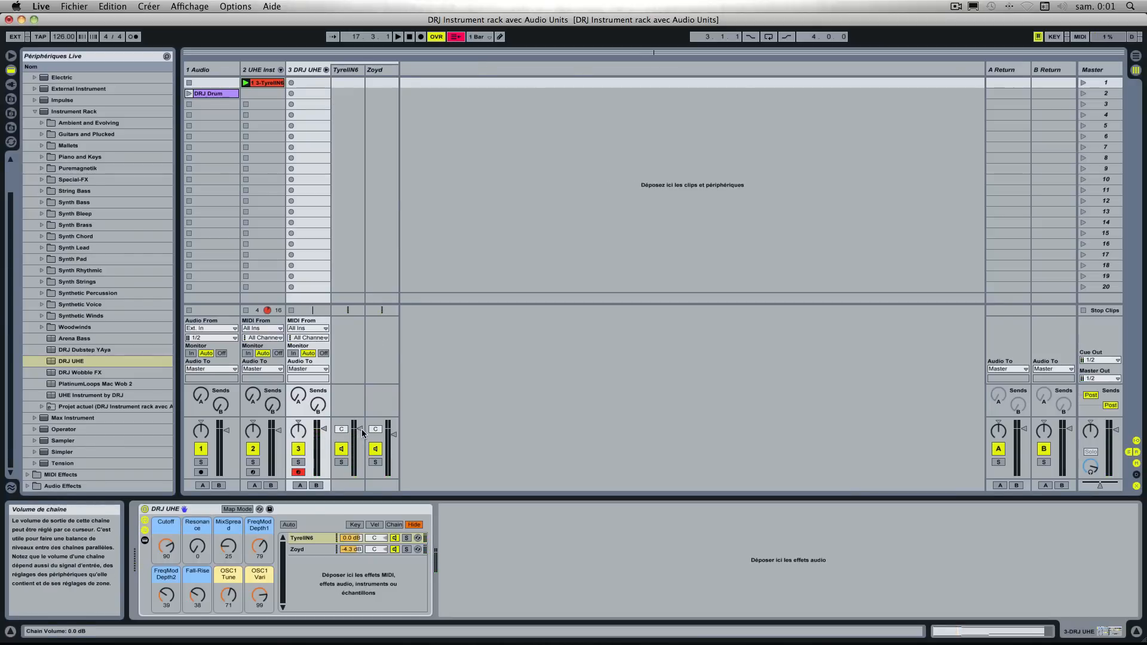
left_click_drag(357, 432, 392, 432)
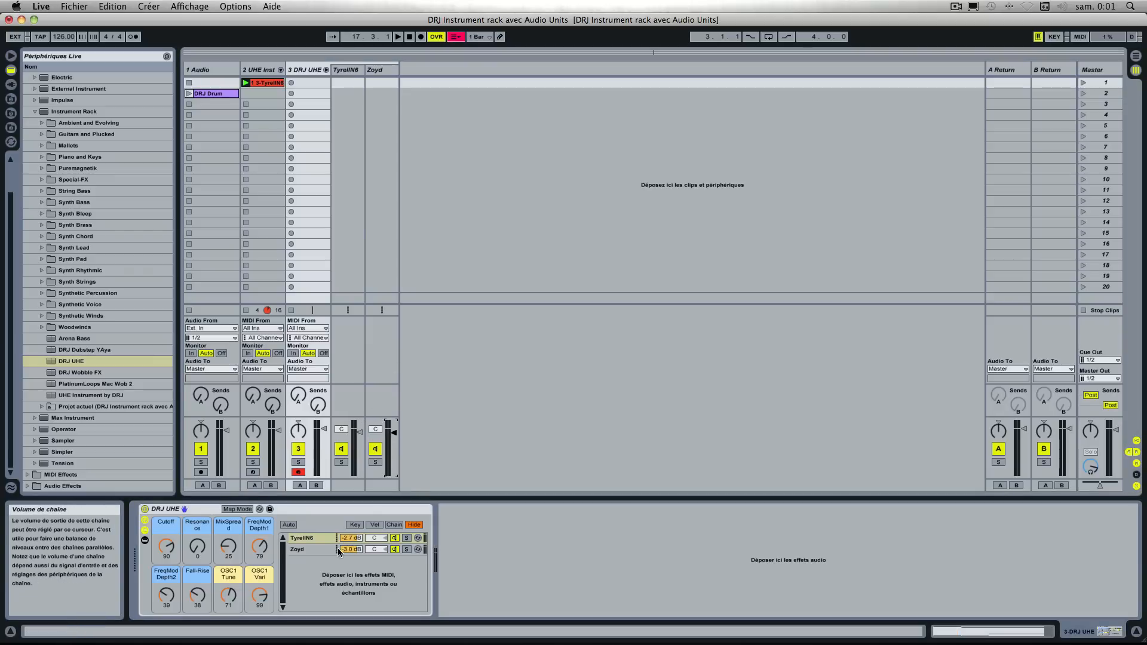
left_click(326, 70)
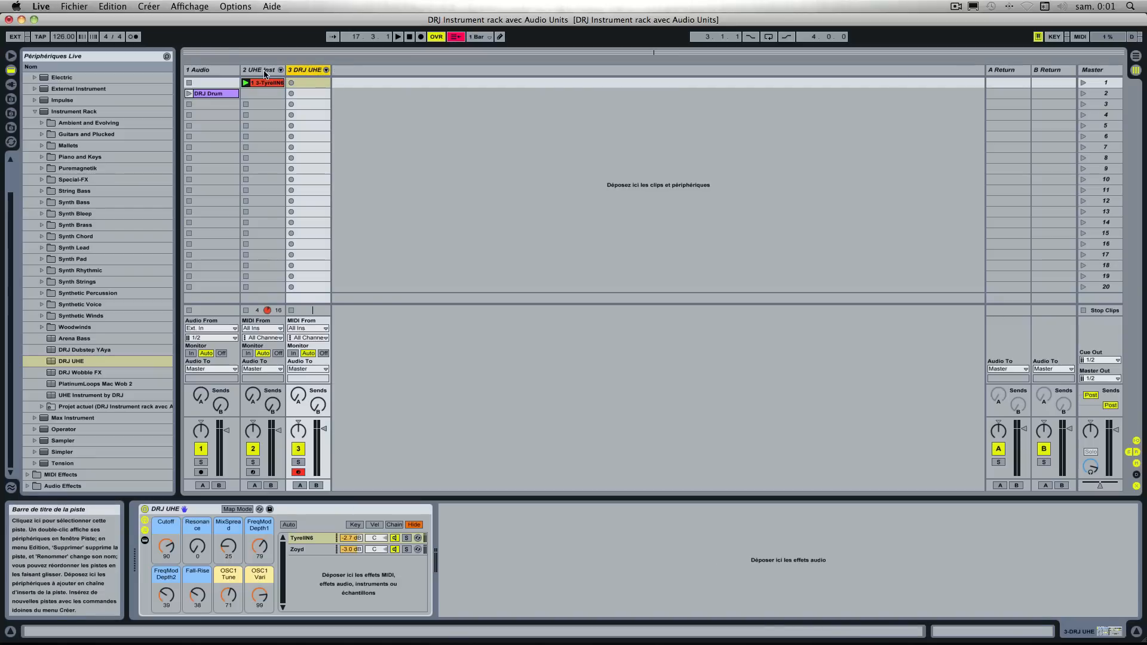
Play scenes 1 and 2 with track 2's rack chains unfolded in the mixer and track 3 disarmed
left_click(265, 71)
left_click(280, 70)
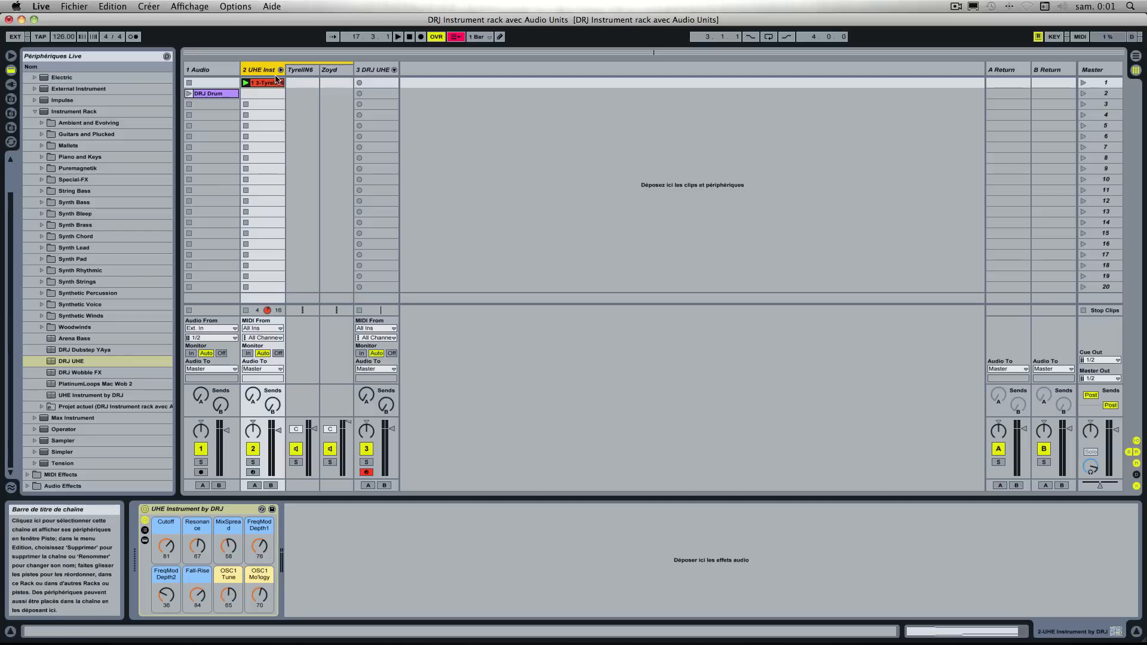
left_click(1083, 82)
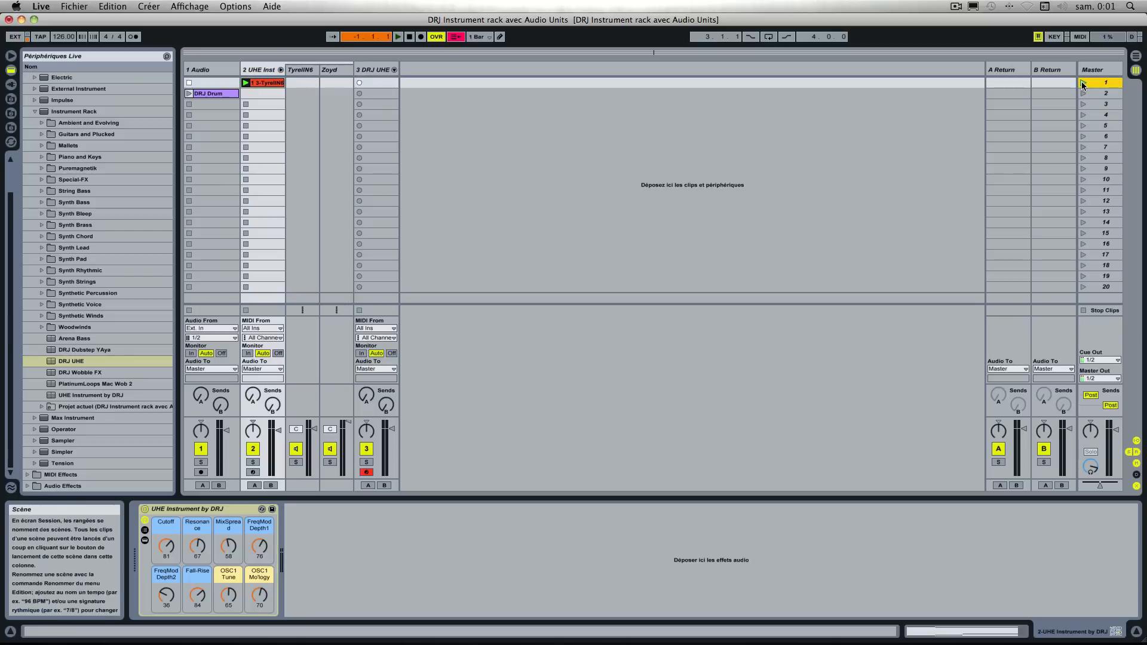
left_click(367, 472)
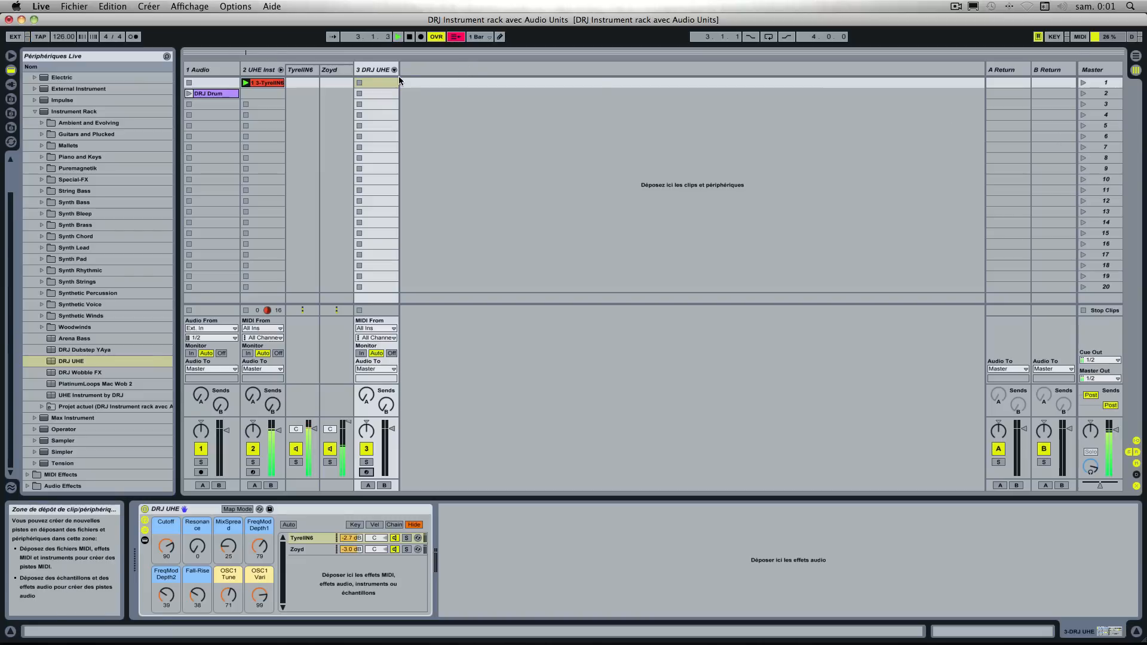
left_click(1083, 93)
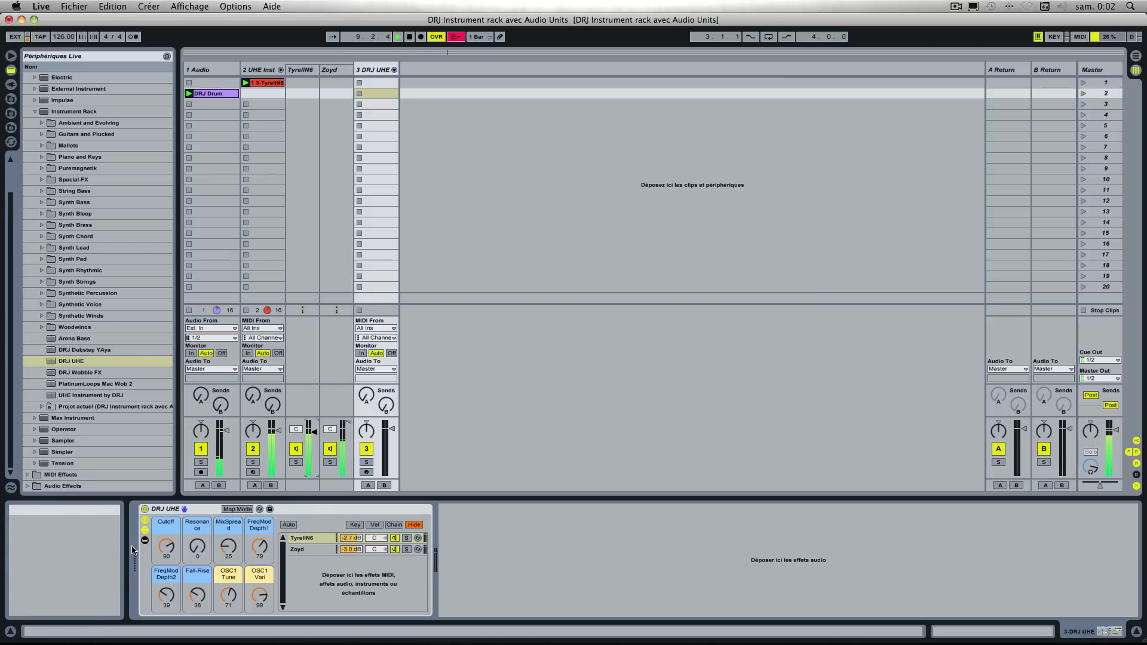
View the TyrellN6 and Zoyd chain devices in the DRJ UHE rack and stop playback
left_click(322, 538)
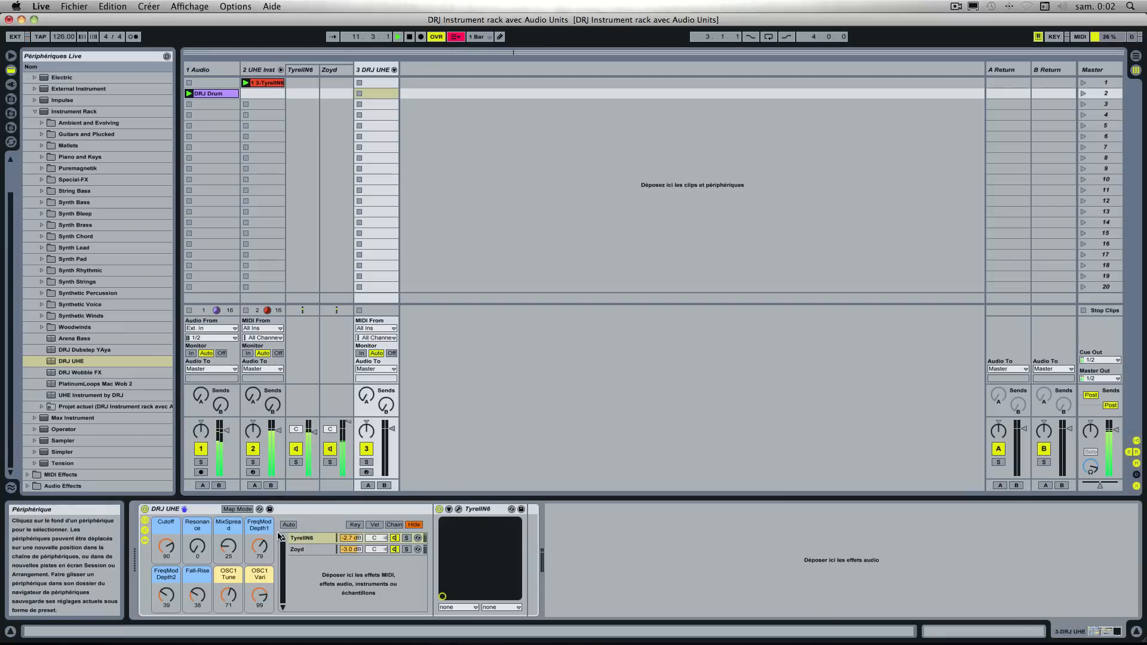
left_click(306, 549)
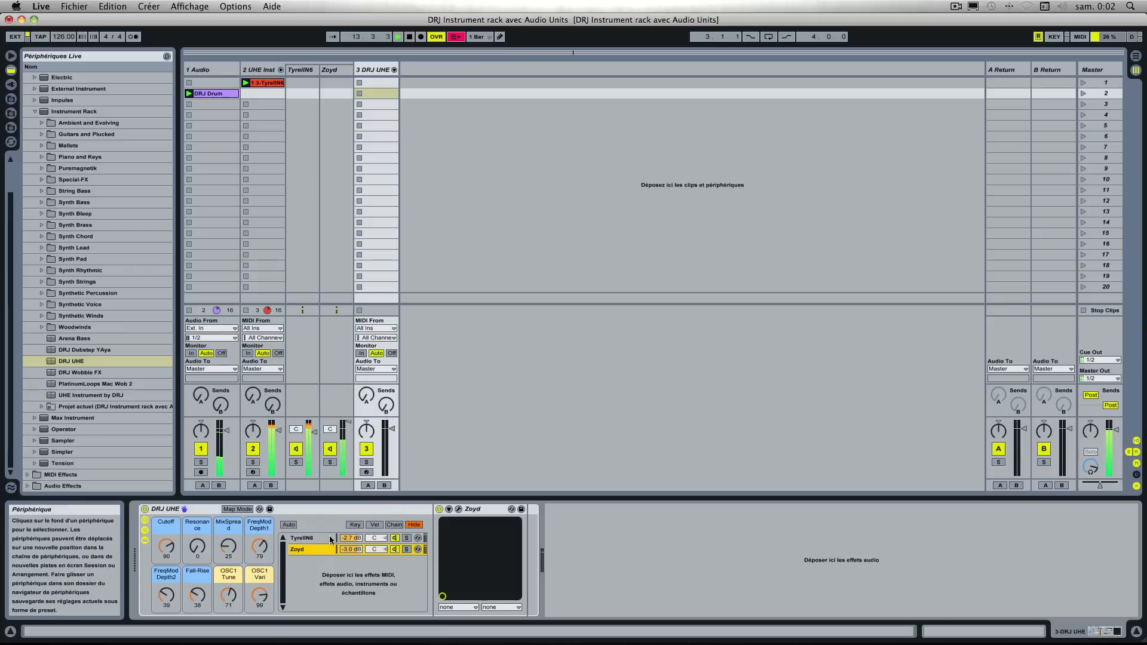
left_click(496, 428)
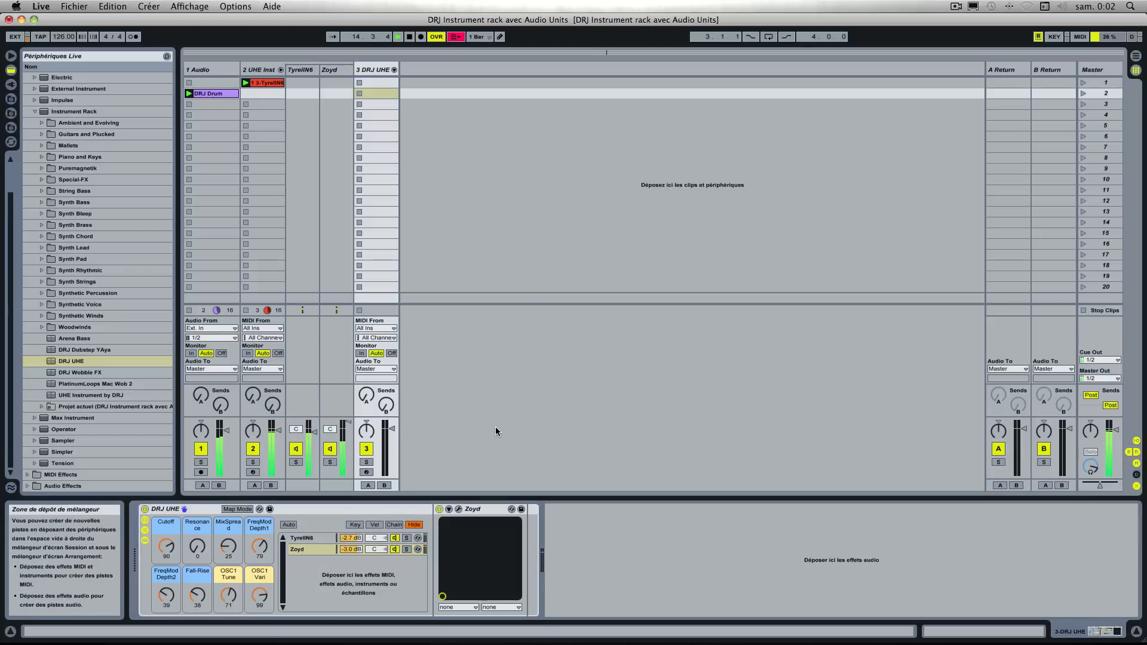
key("space")
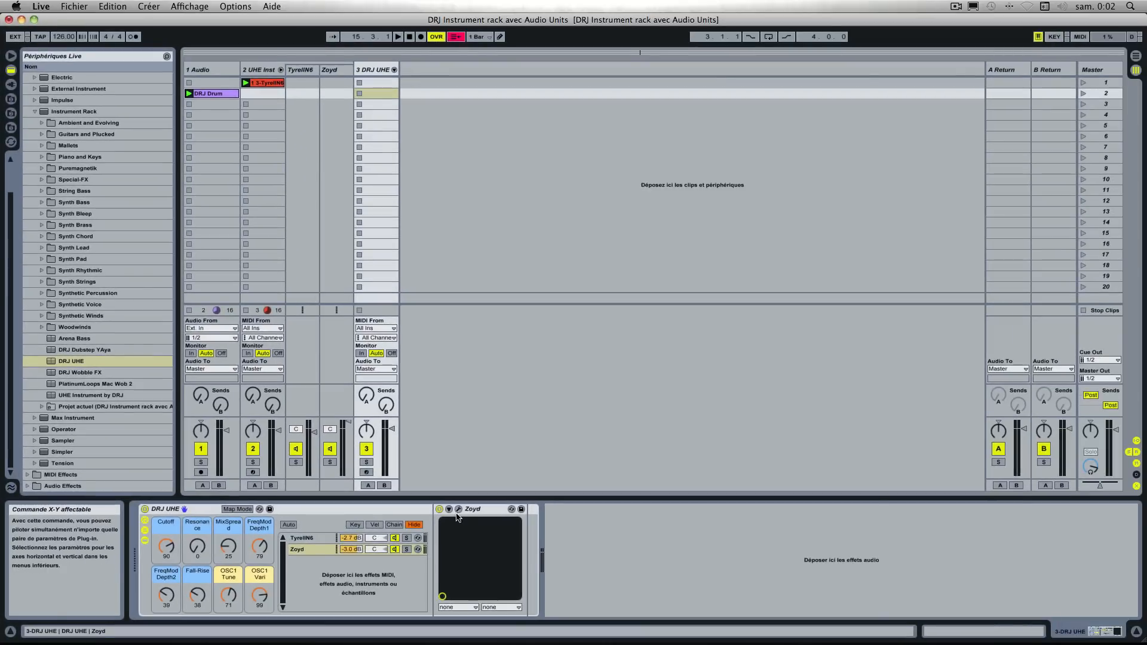
Examine Zoyd's editor and its configured parameters, collapse the rack to its macros and close the editor
left_click(458, 509)
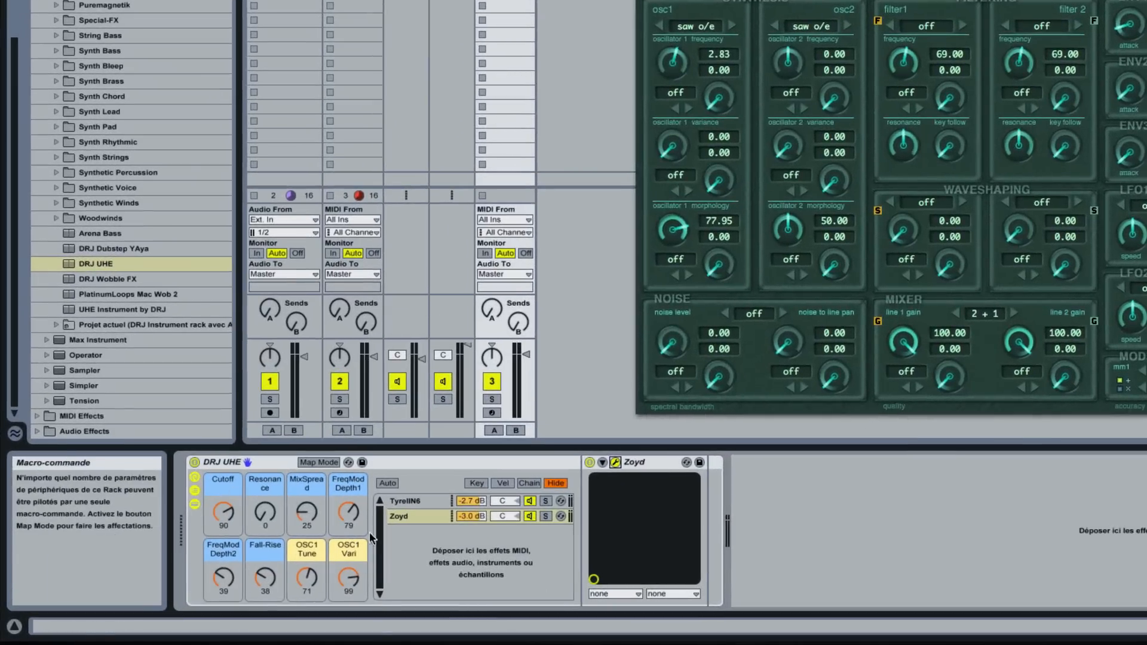
left_click(603, 464)
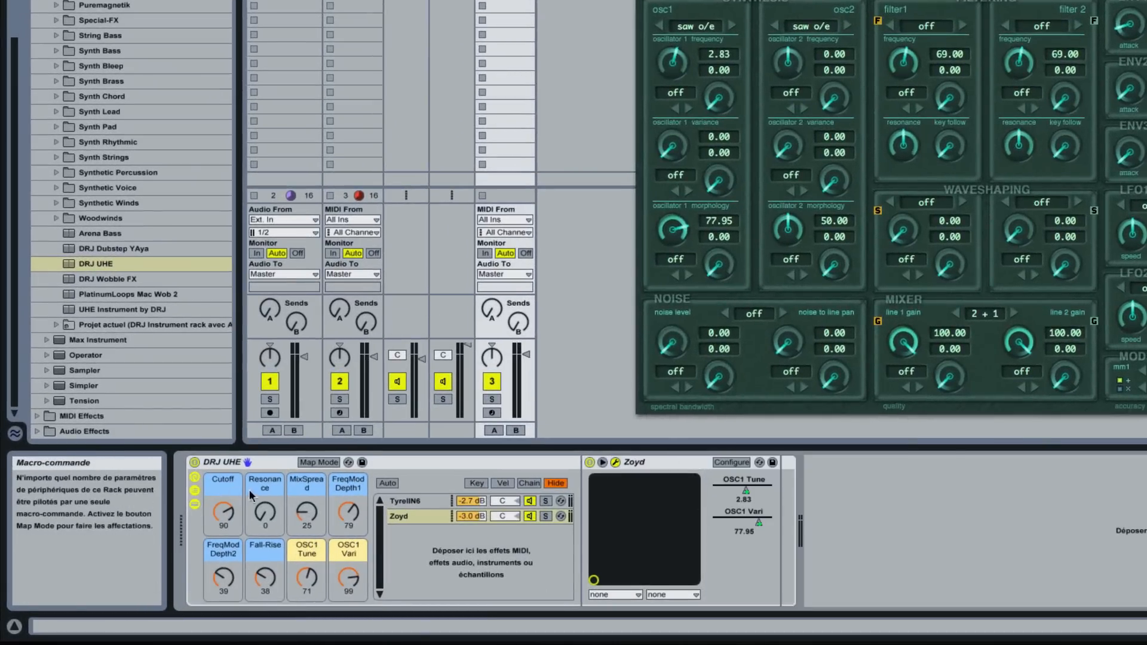
left_click(196, 504)
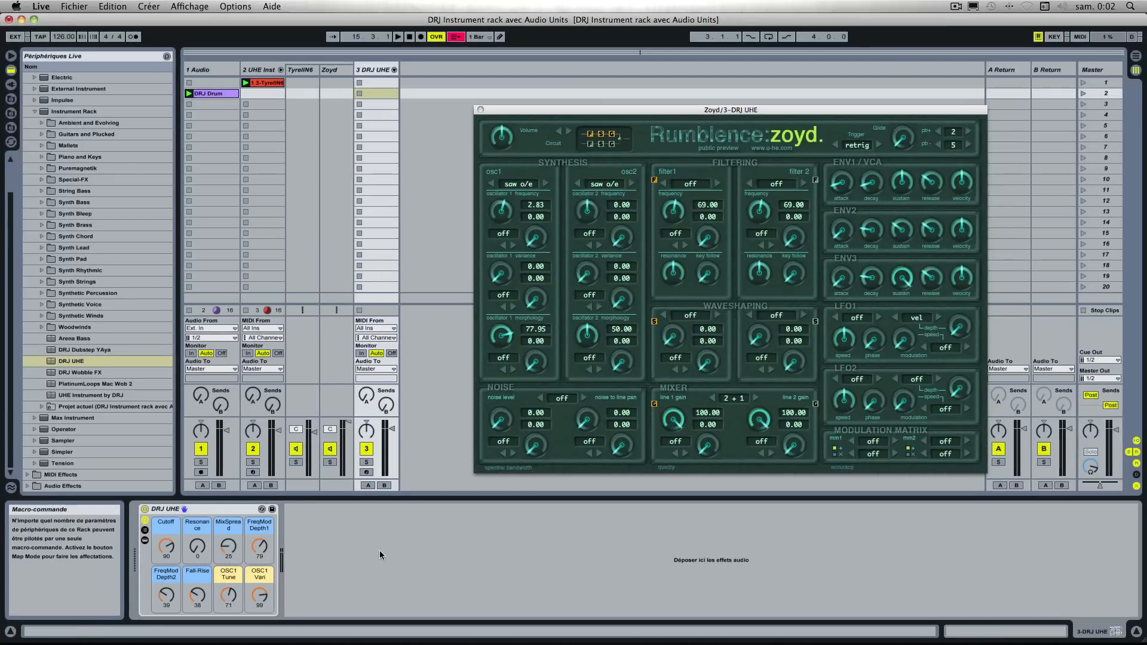
left_click(481, 110)
left_click(521, 222)
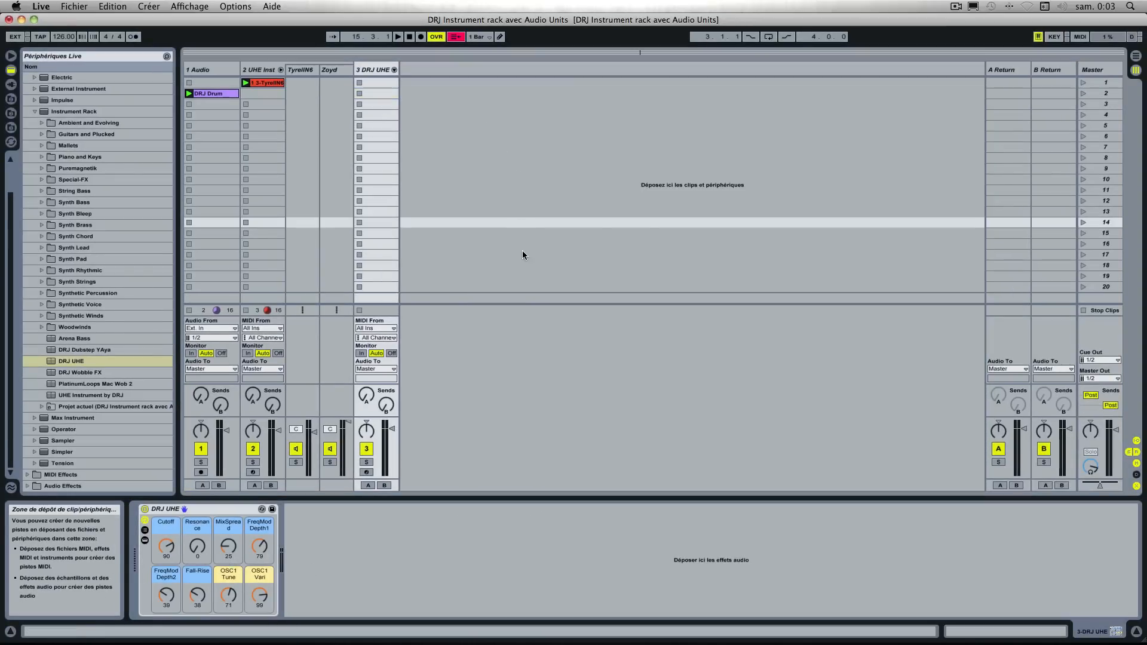